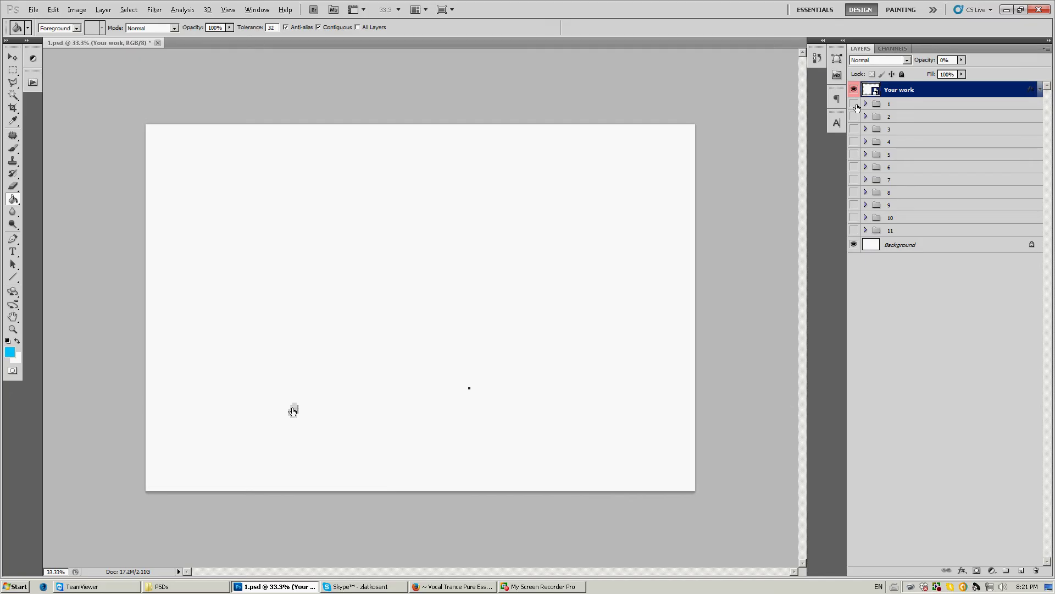
Make layer group 2 with the angled monitor mockup visible and expand its contents
left_click(854, 116)
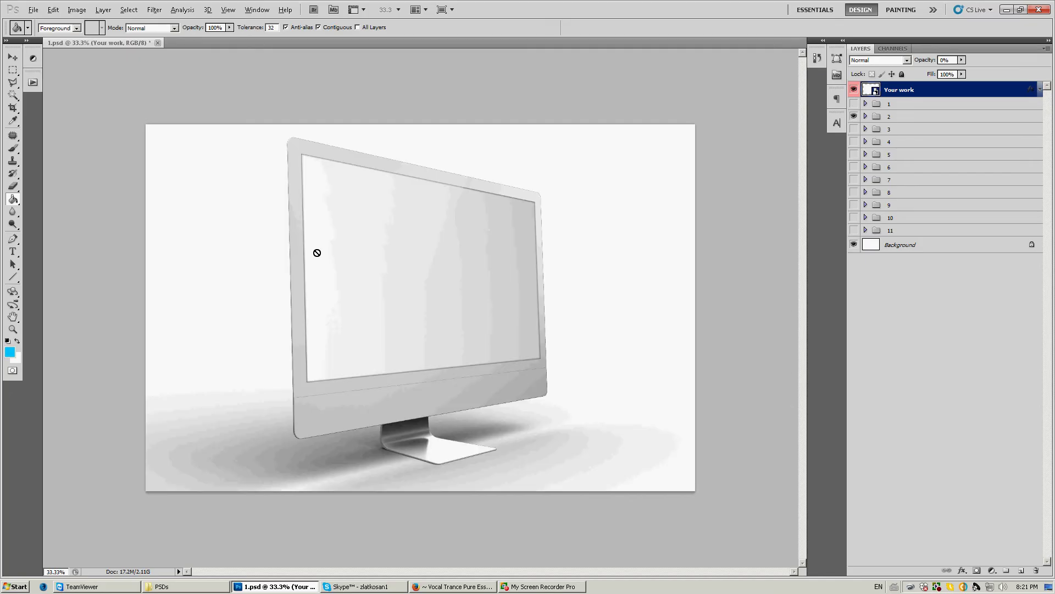
left_click(899, 117)
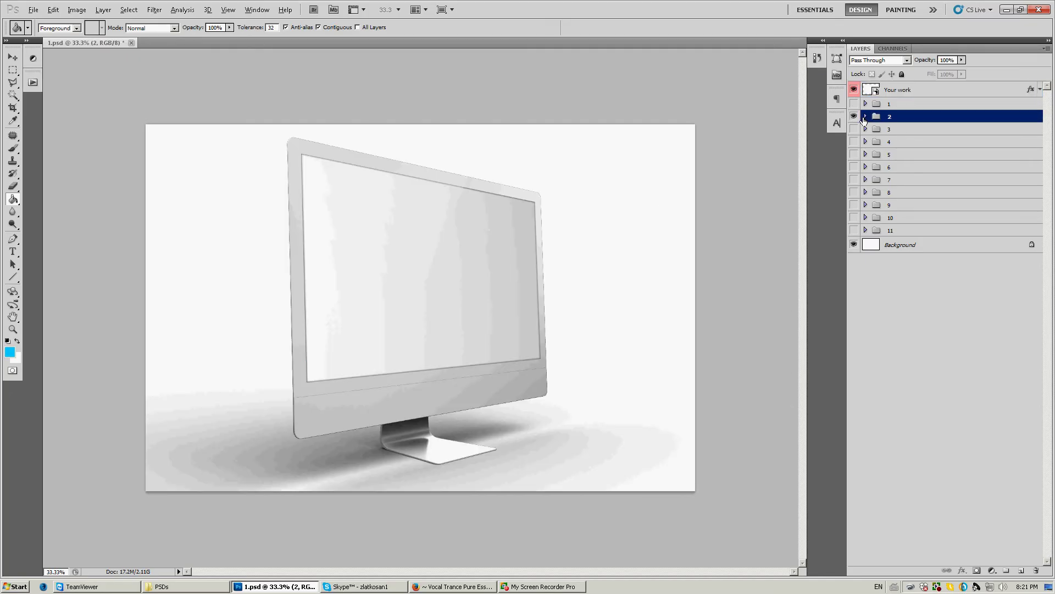
left_click(865, 116)
Open the Your work smart object, add the green valley landscape image, and save it back into the mockup
left_click(893, 91)
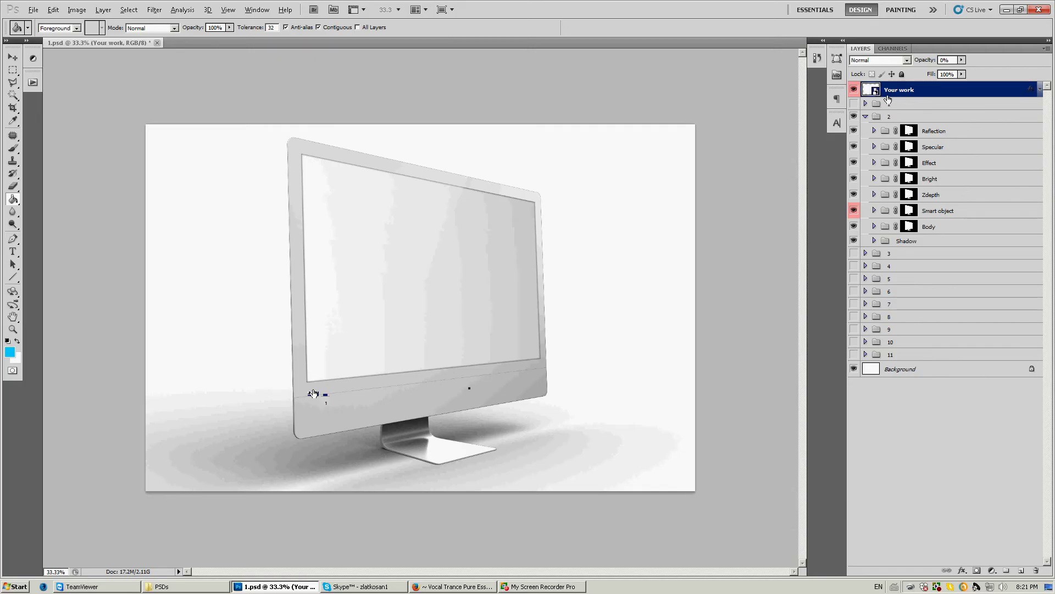
double_click(870, 92)
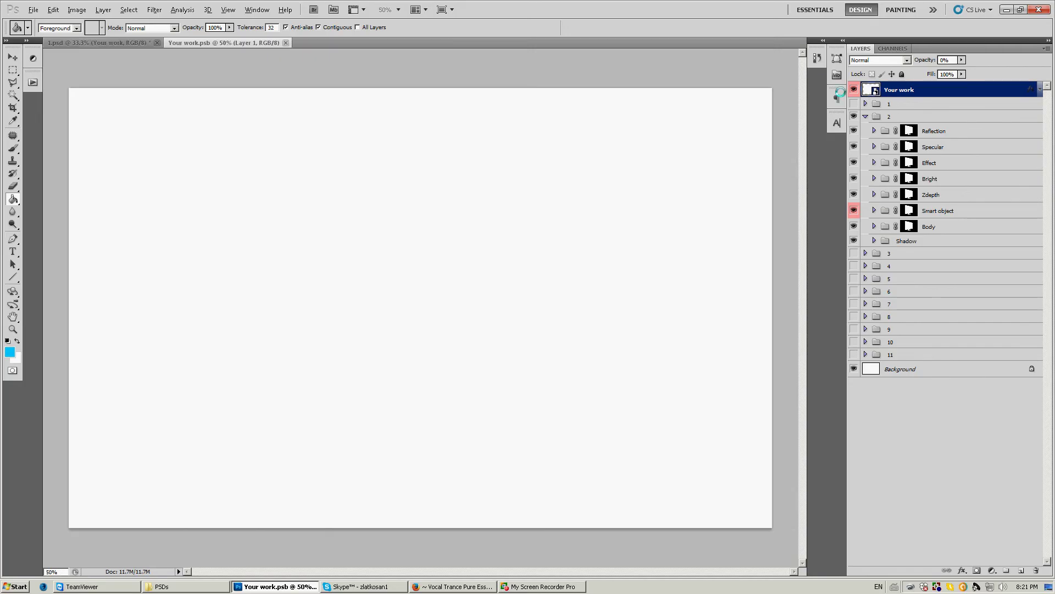
left_click(854, 90)
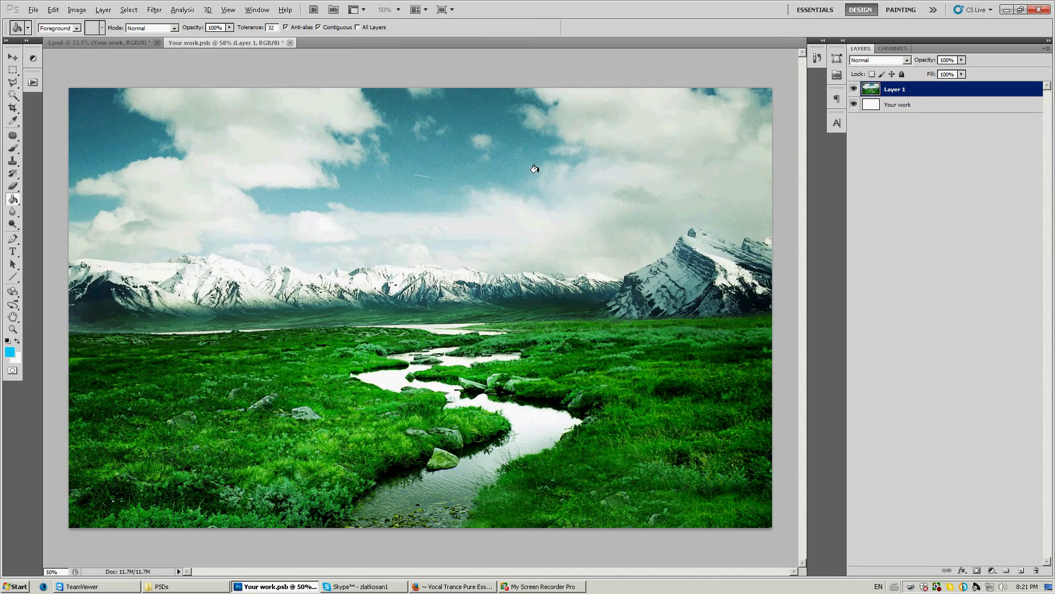
left_click(290, 43)
left_click(284, 43)
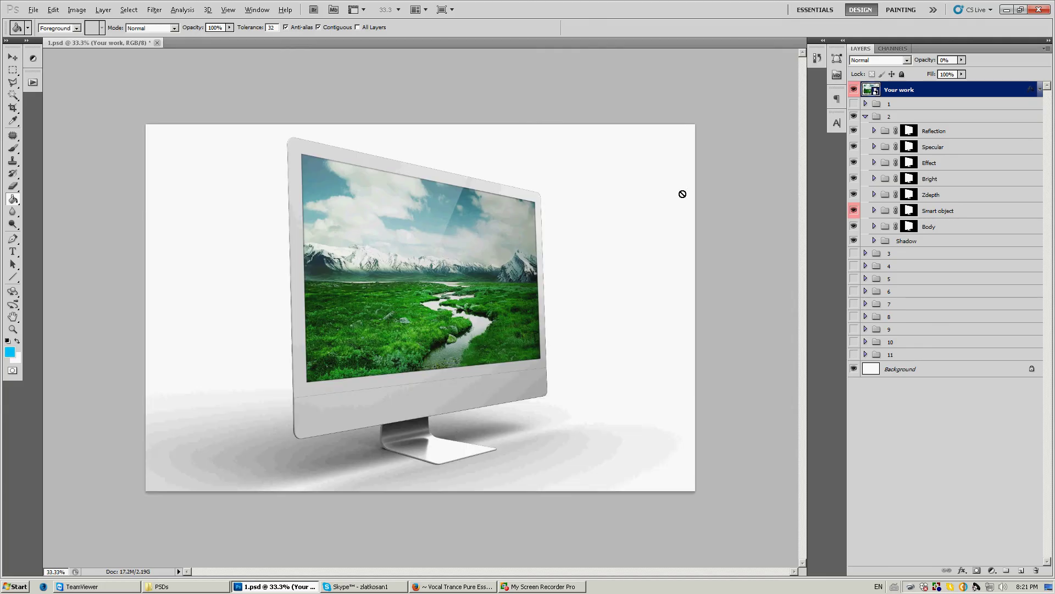
Examine the two Reflection 1 layers inside the Reflection group, toggling the lower one's visibility to compare its effect on the monitor
left_click(937, 133)
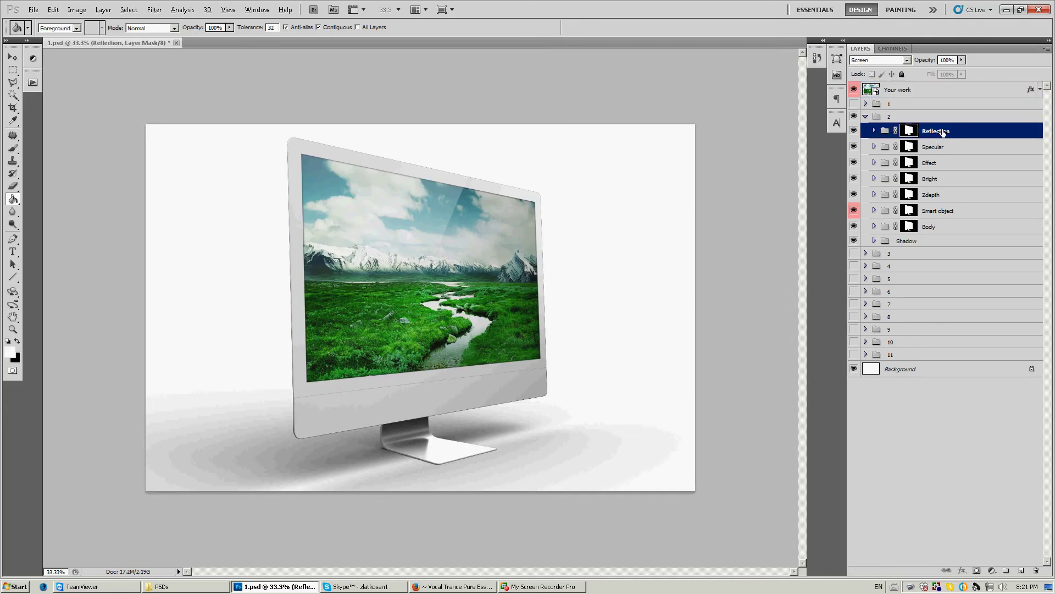
left_click(875, 130)
left_click(884, 146)
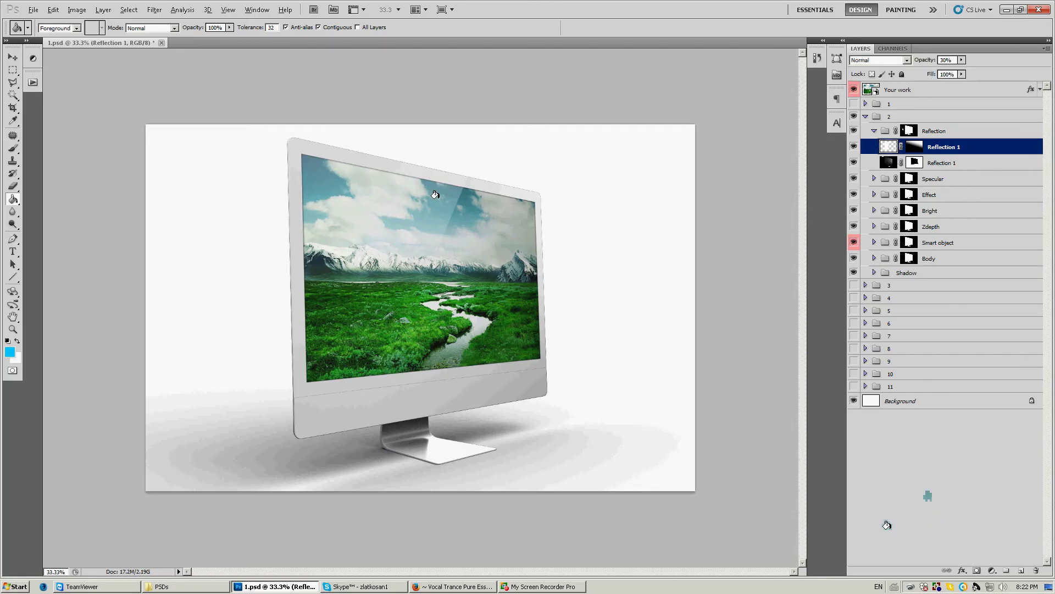
left_click(874, 163)
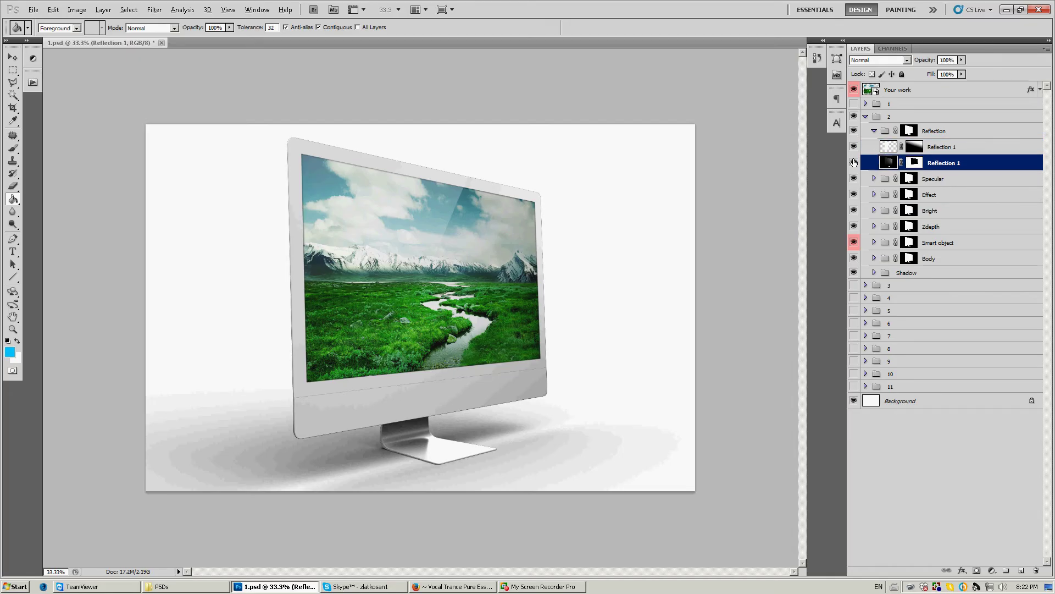
left_click(854, 163)
left_click(853, 163)
left_click(934, 133)
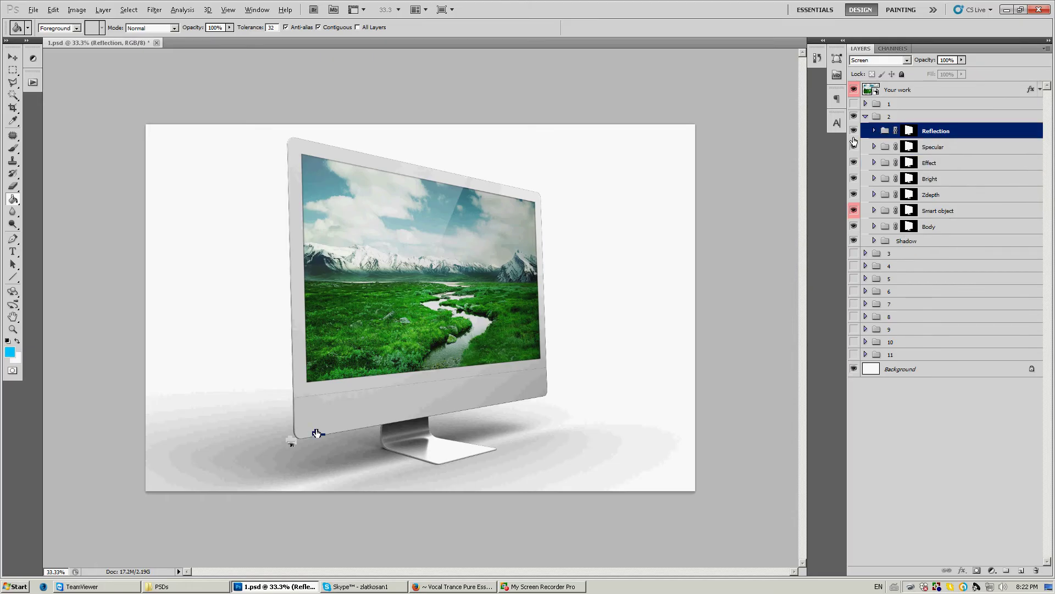
left_click(874, 131)
left_click(946, 162)
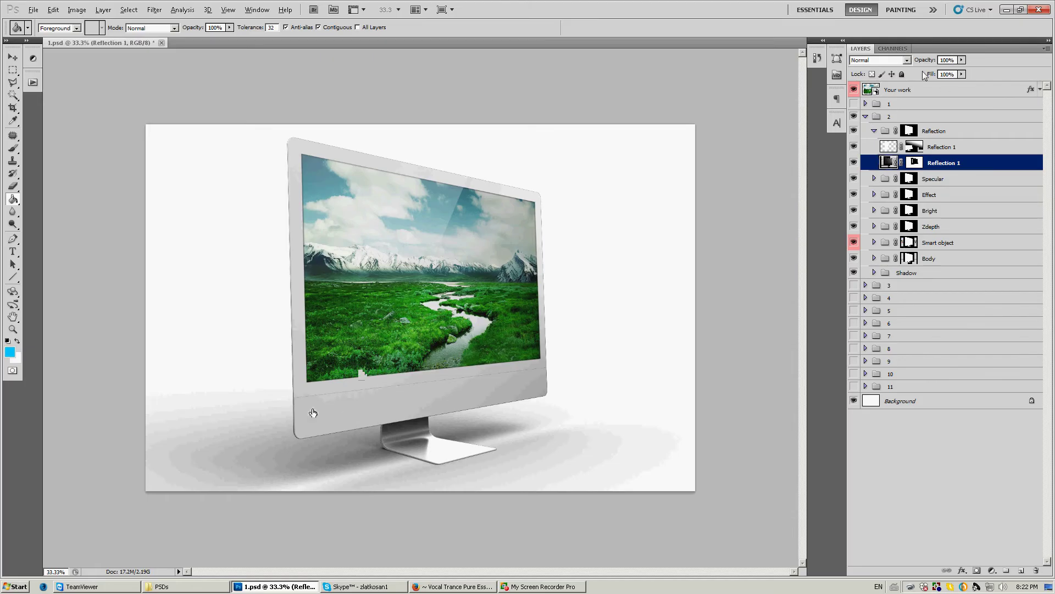
left_click(873, 131)
Check the Specular group and look inside the Effect group
left_click(932, 147)
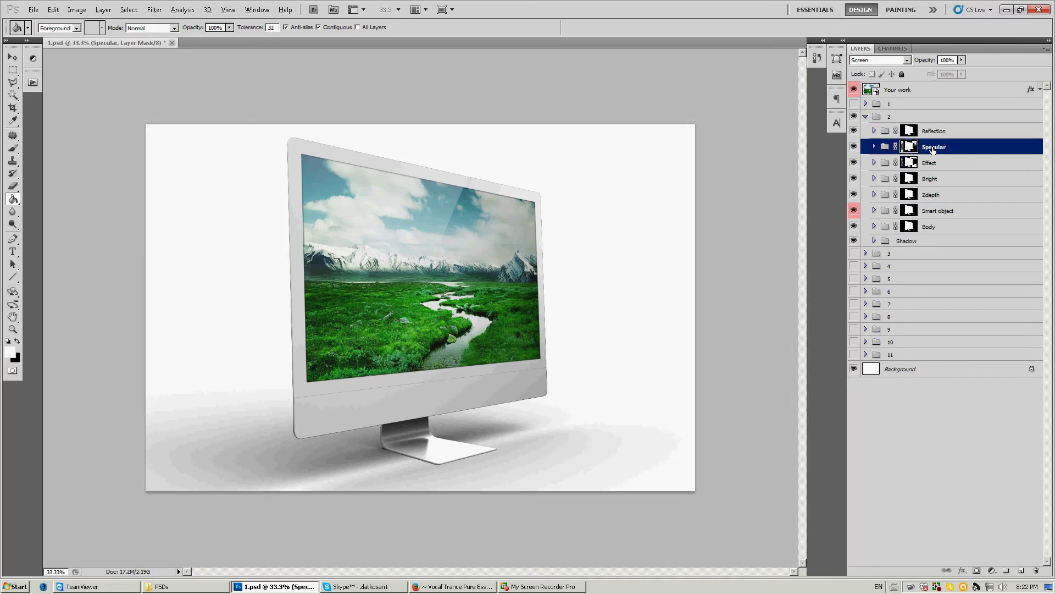
left_click(874, 163)
left_click(874, 163)
Try the Color Dodge, Color Burn, Lighten, Multiply and Screen blending modes on the Effect group
left_click(930, 162)
left_click(896, 61)
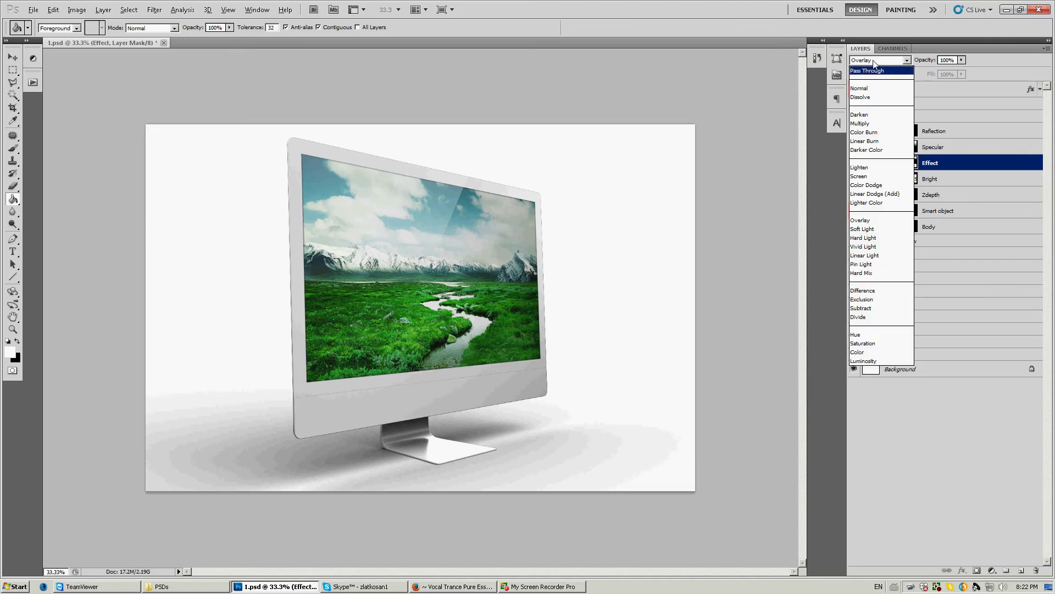
left_click(875, 62)
left_click(875, 62)
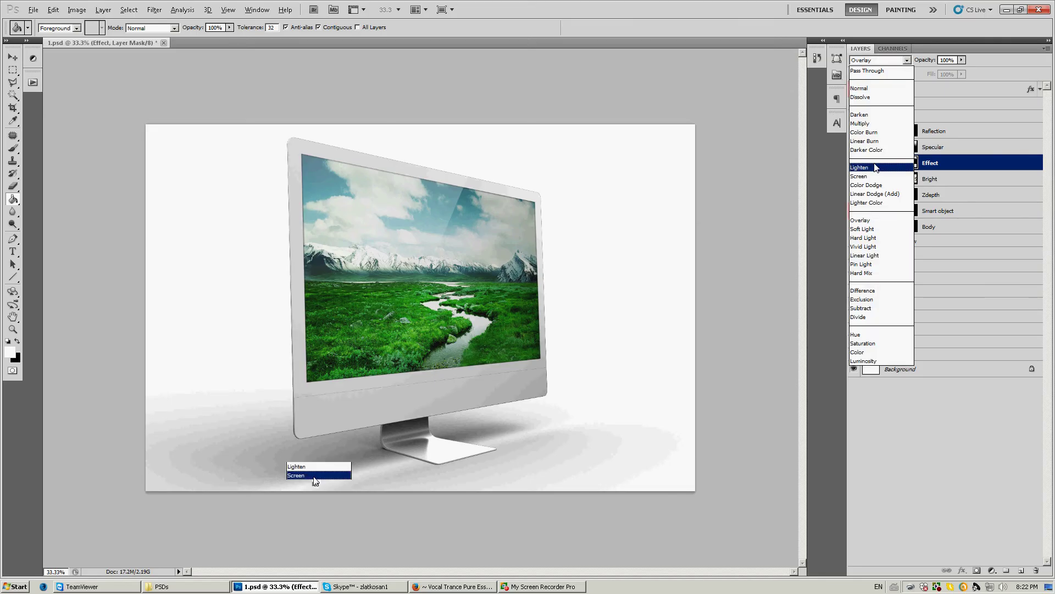
left_click(873, 185)
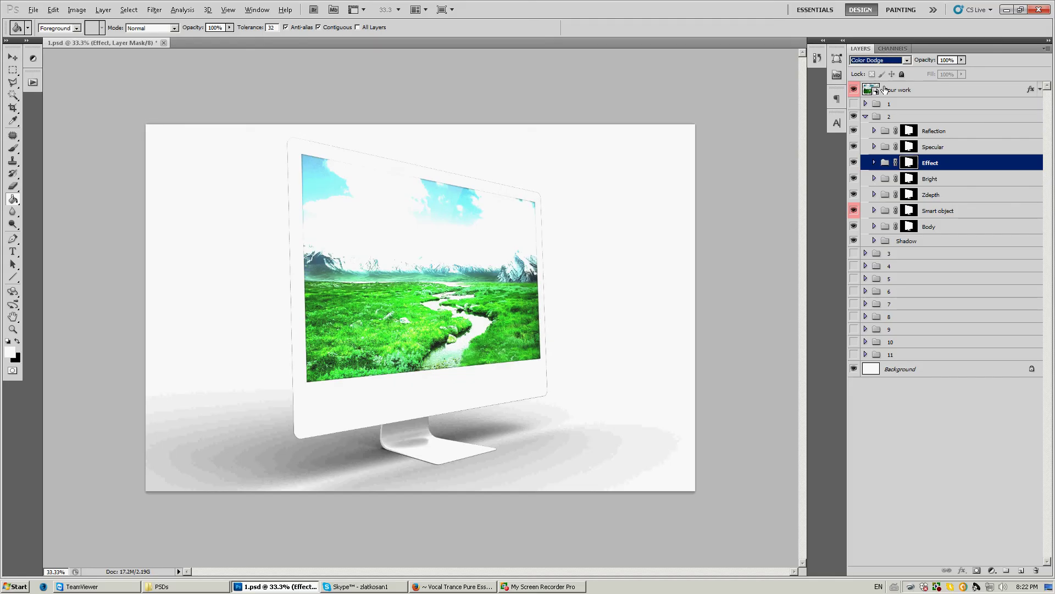
left_click(879, 61)
left_click(871, 133)
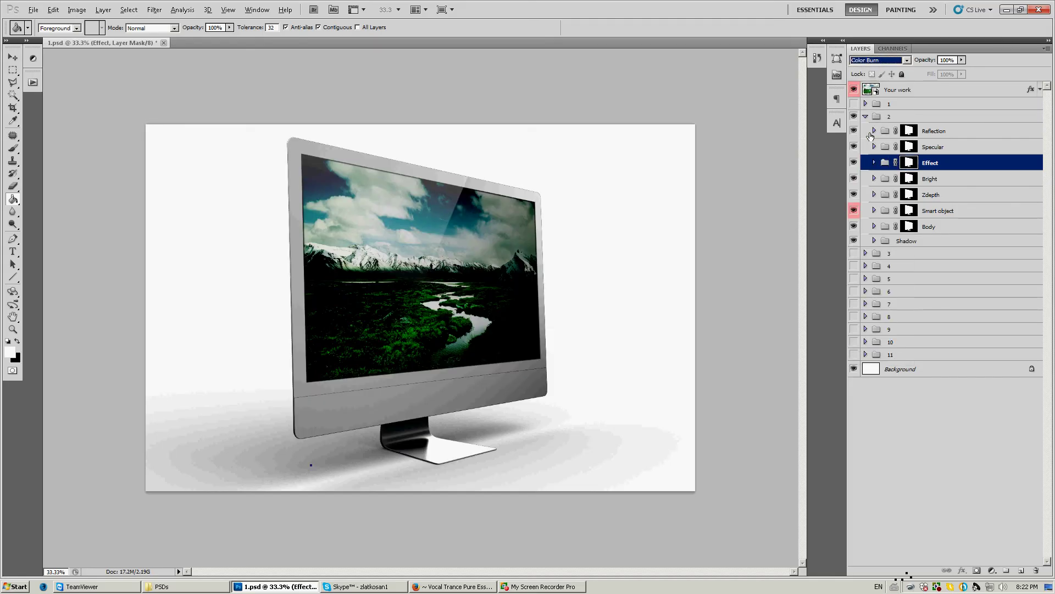
left_click(879, 60)
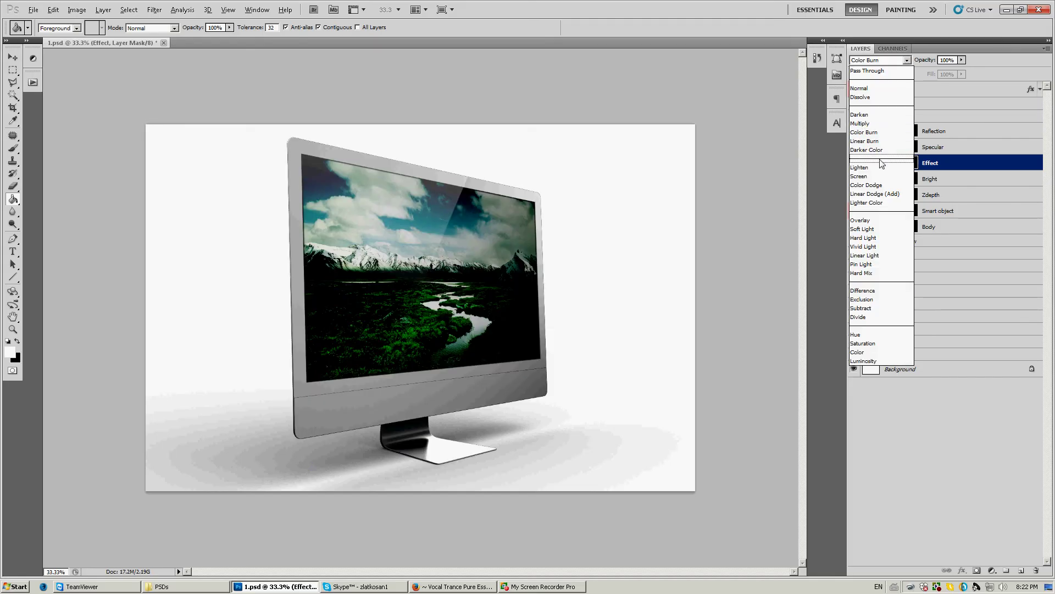
left_click(863, 167)
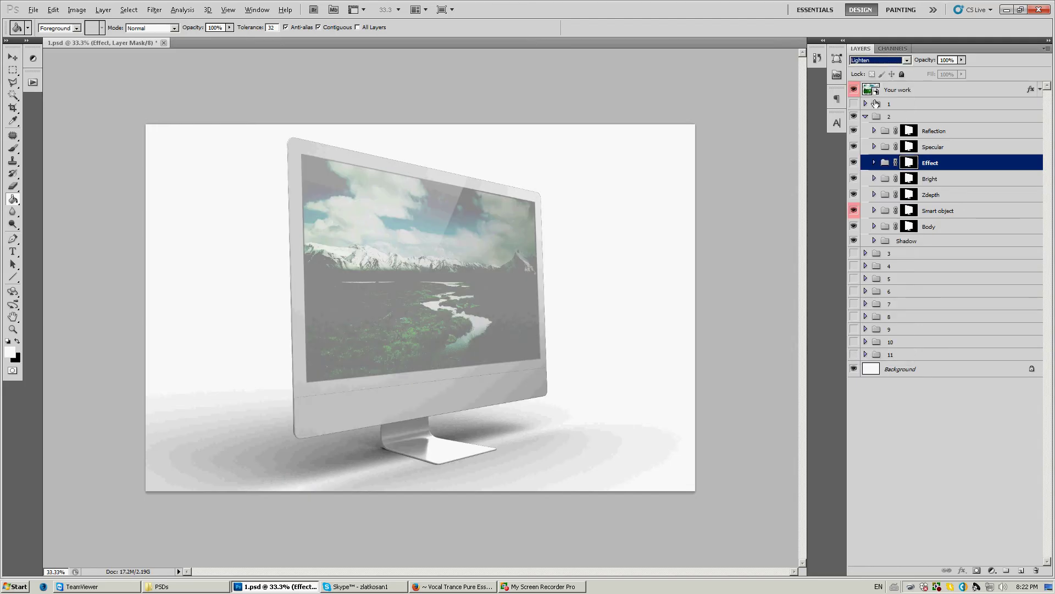
left_click(874, 61)
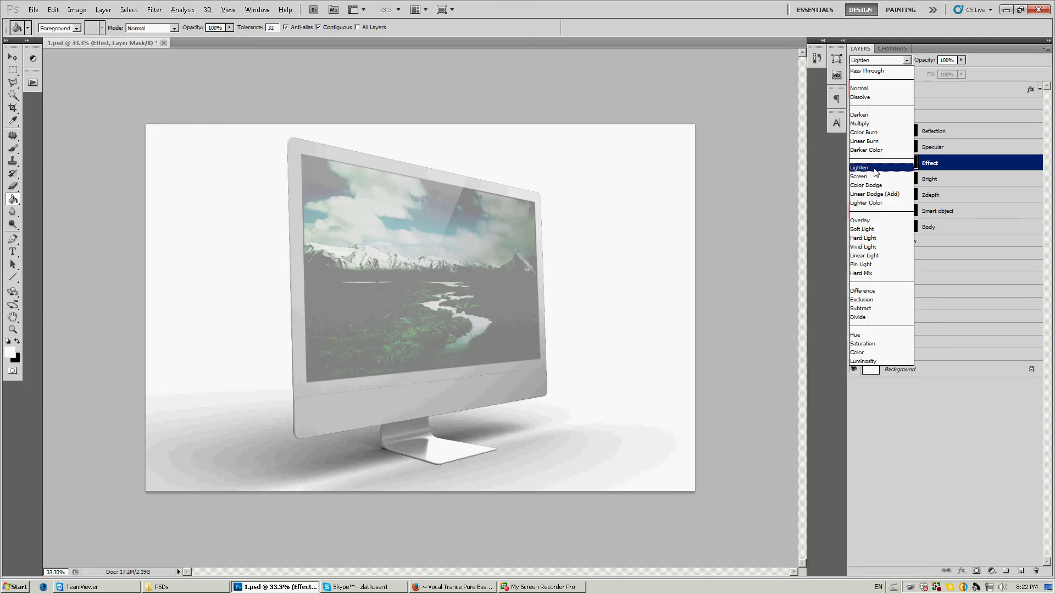
left_click(872, 124)
left_click(876, 60)
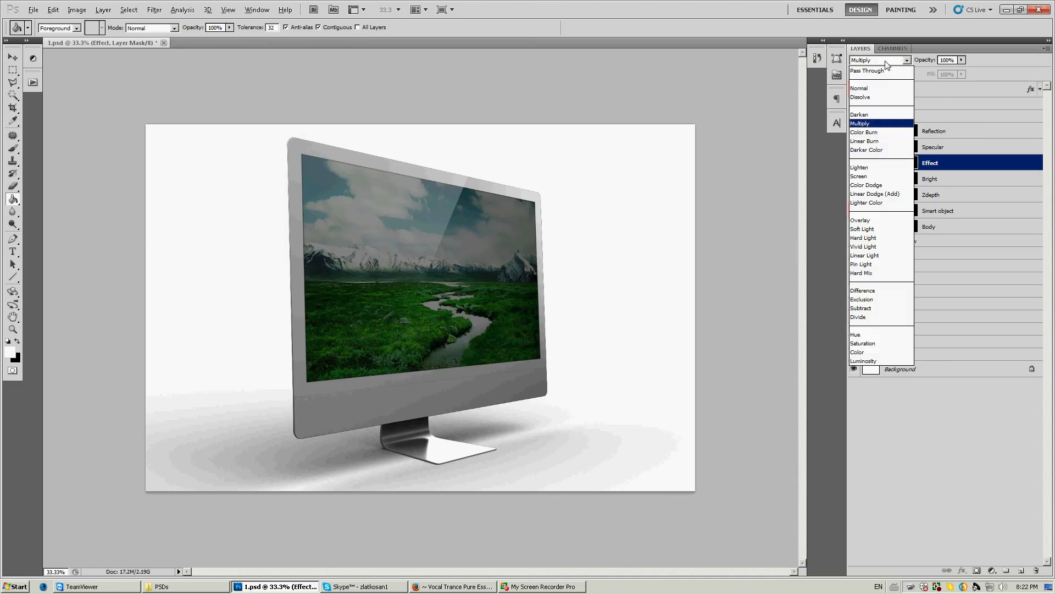
left_click(874, 177)
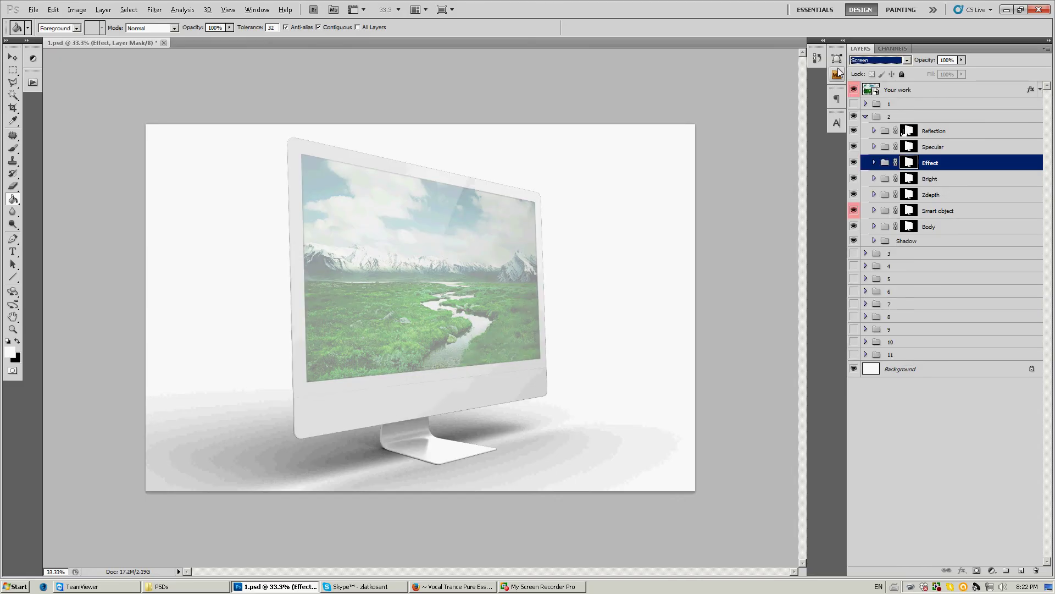
Revert the document history to the last Update Smart Objects state, undoing the Effect group's blending changes
left_click(818, 60)
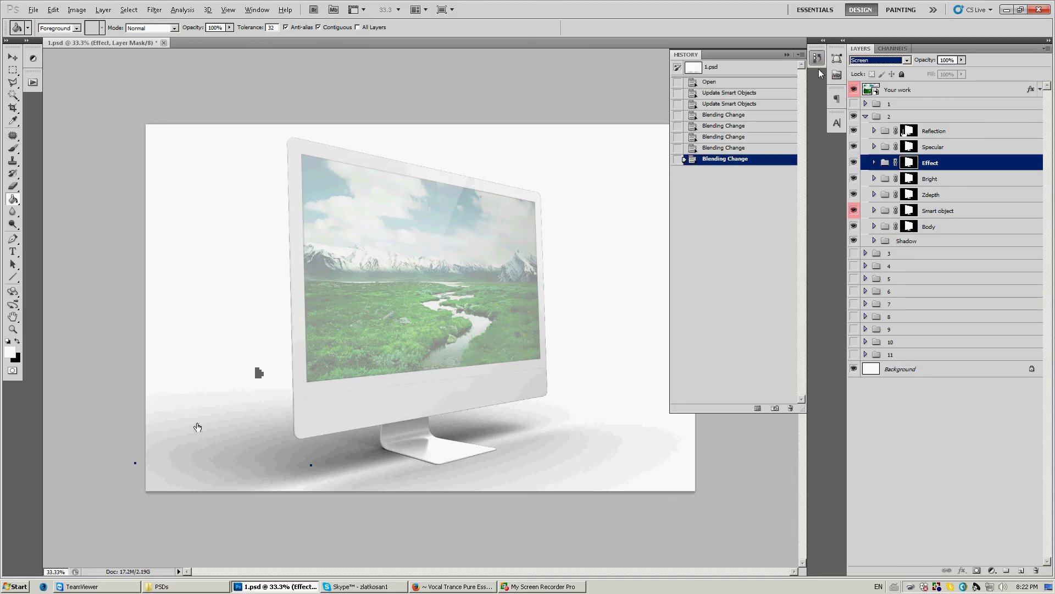
left_click(716, 115)
left_click(717, 104)
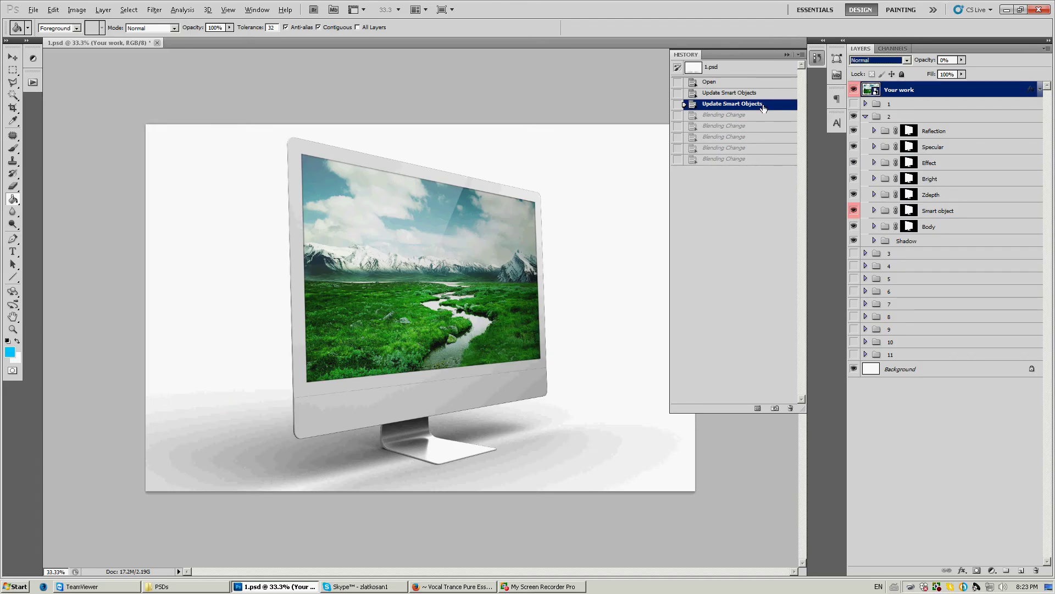
left_click(937, 164)
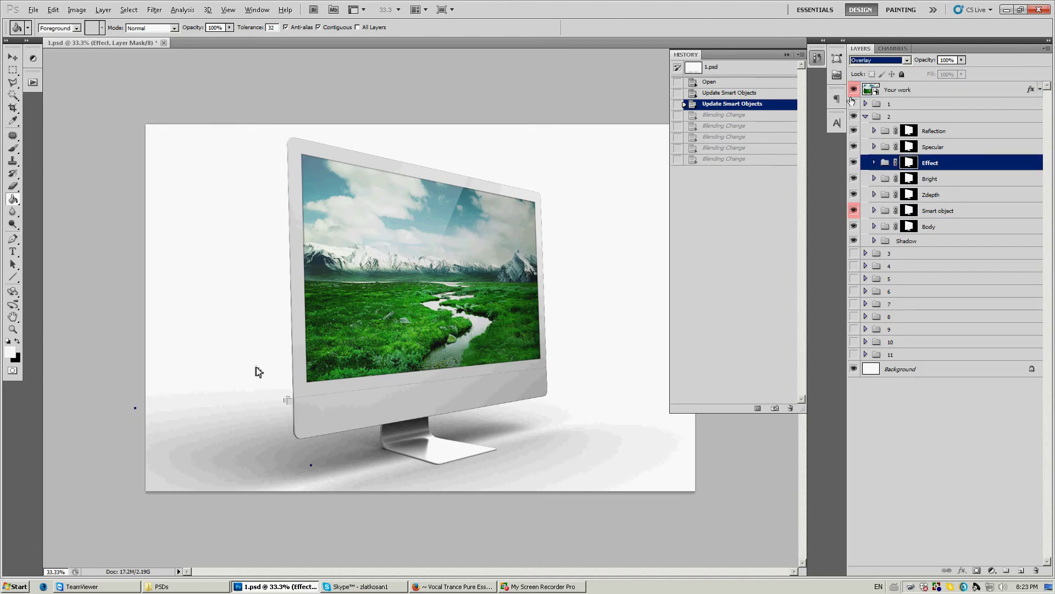
left_click(817, 59)
left_click(940, 423)
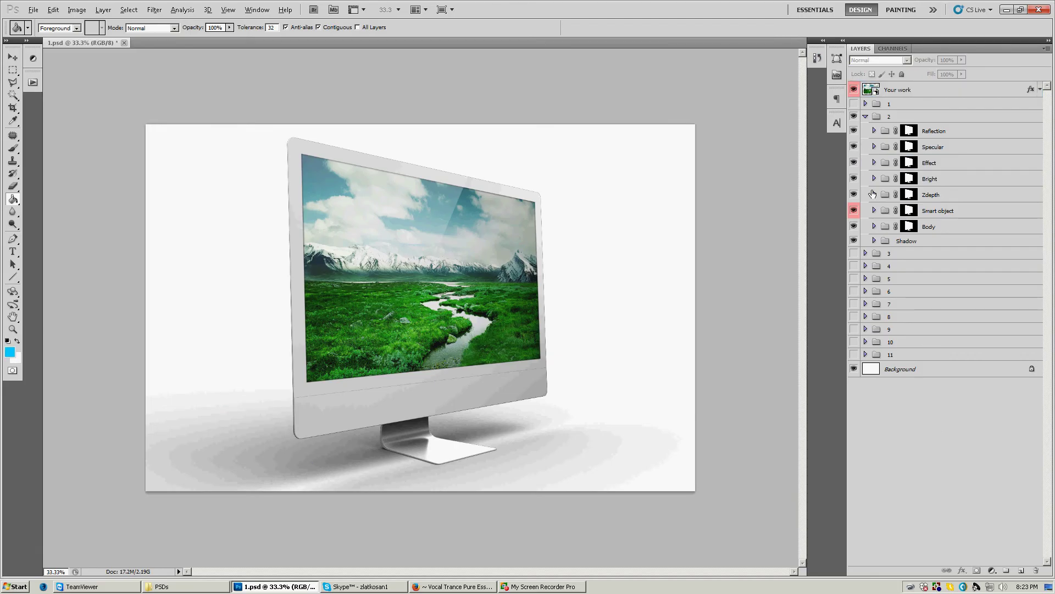
Toggle the Effect group's visibility off and on to compare the mockup with and without it
left_click(855, 163)
left_click(855, 163)
left_click(912, 165)
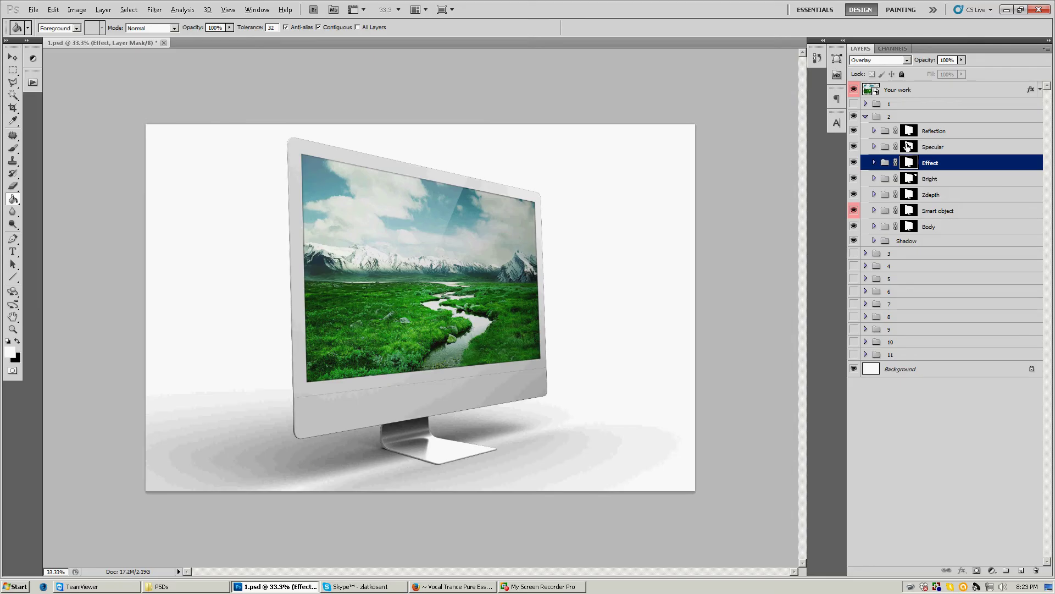
Check the Bright group, then toggle the Zdepth group's visibility to compare its shading on the monitor
left_click(936, 182)
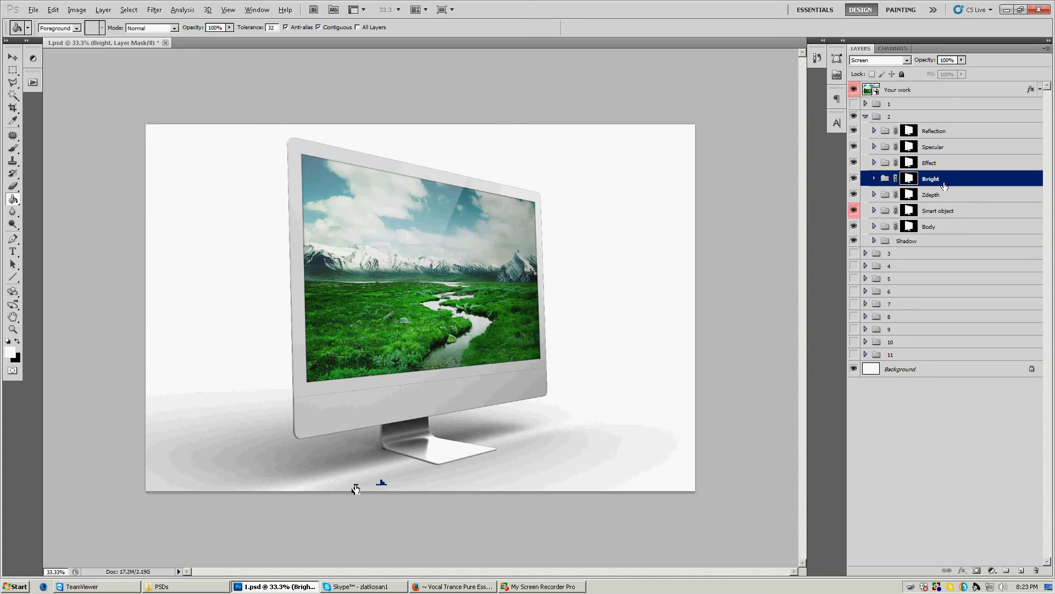
left_click(931, 193)
left_click(854, 195)
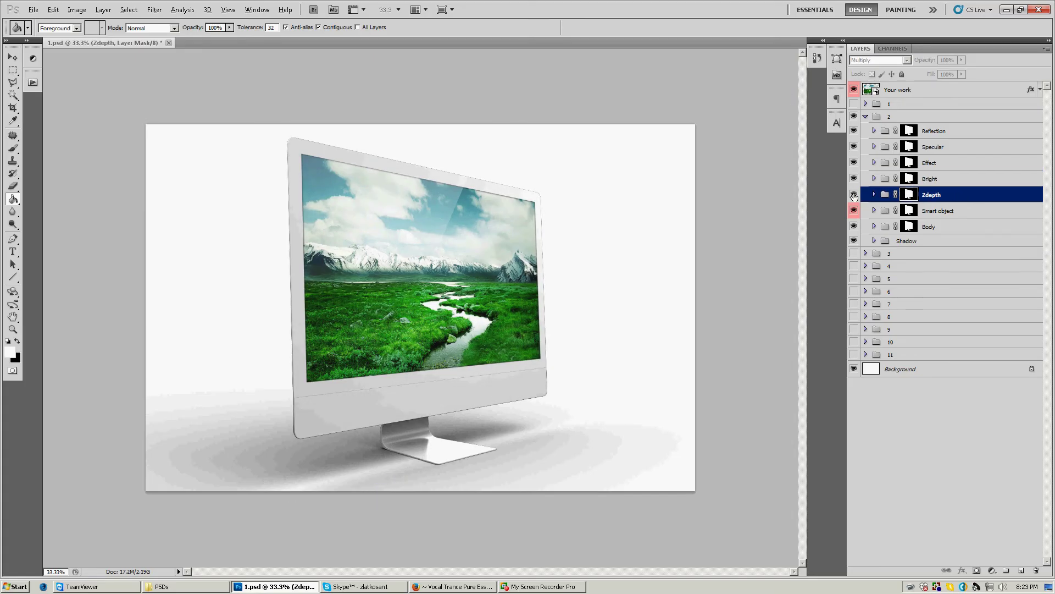
left_click(854, 194)
left_click(853, 194)
left_click(853, 195)
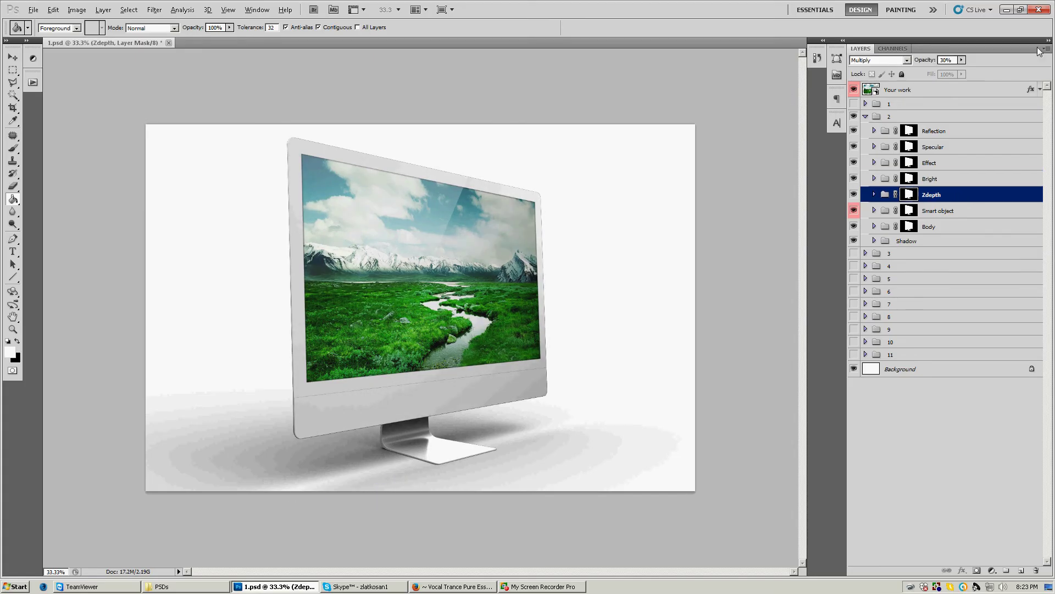
Expand the Smart object group and inspect the layer style options of the Your work layer inside it
left_click(938, 211)
left_click(874, 210)
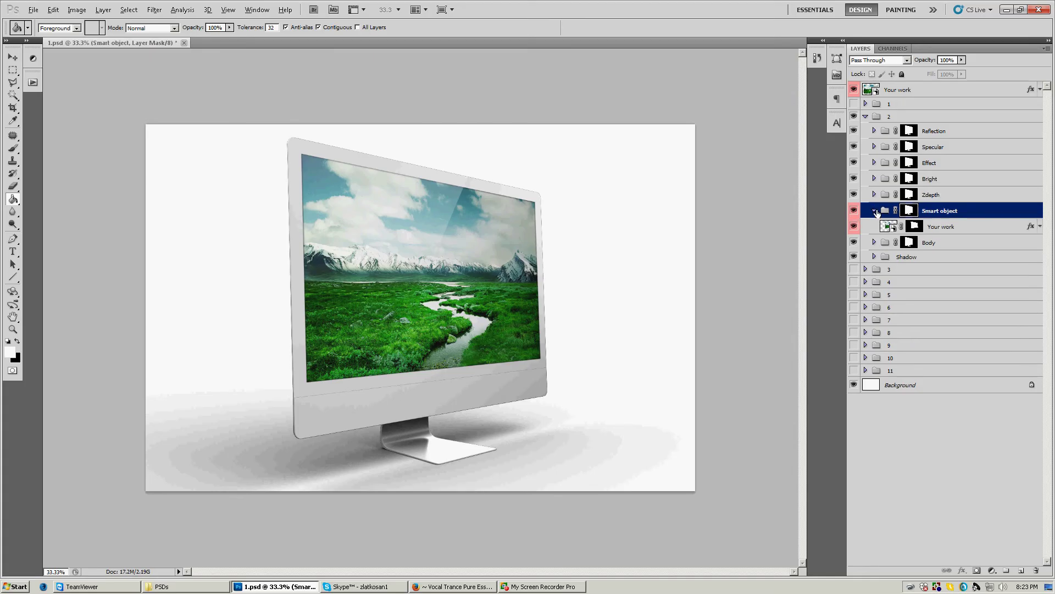
left_click(947, 228)
left_click(893, 95)
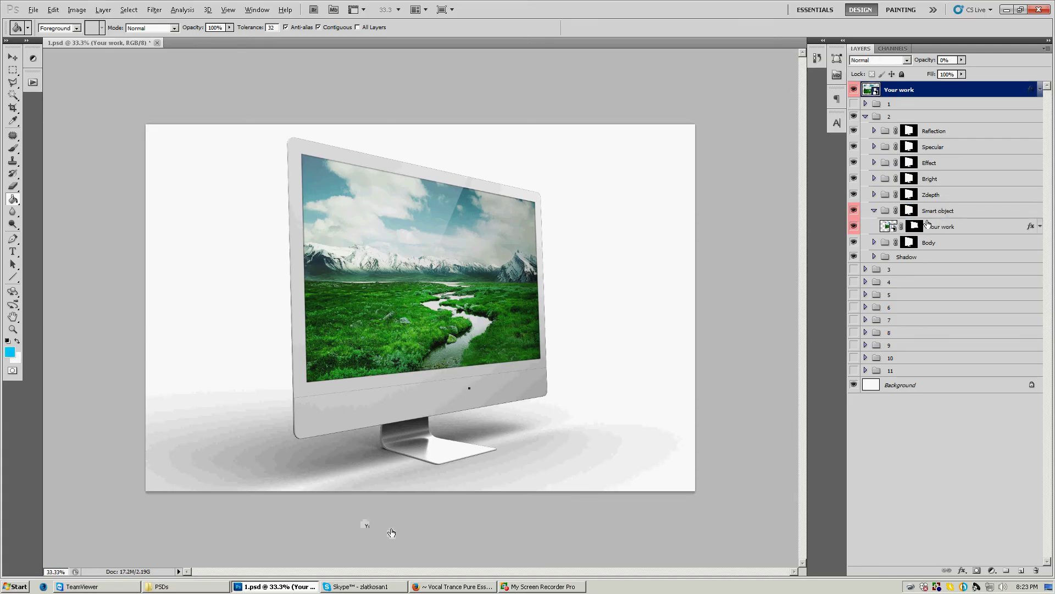
left_click(989, 230)
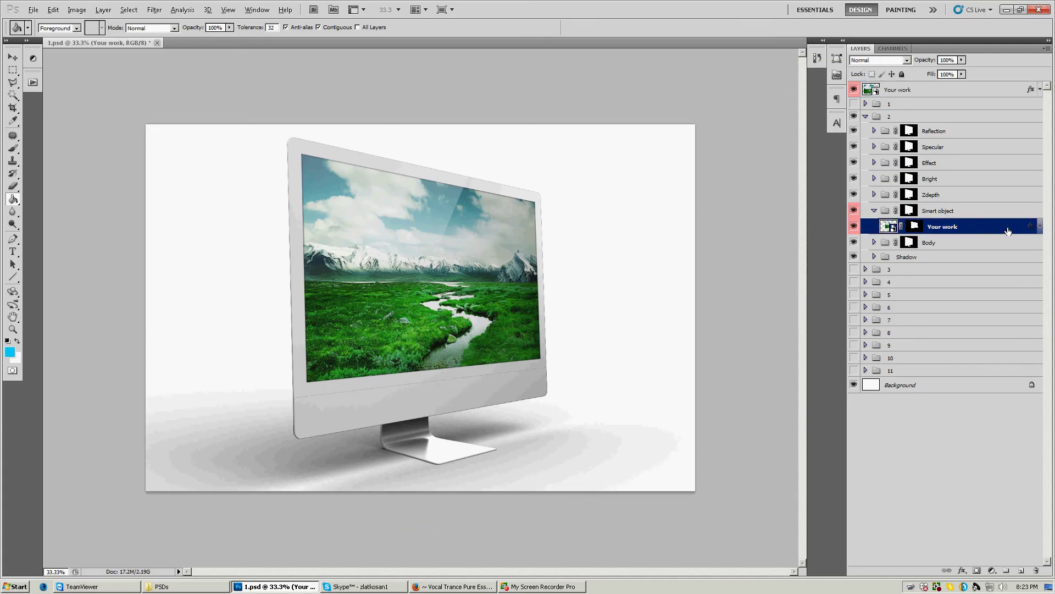
double_click(1030, 230)
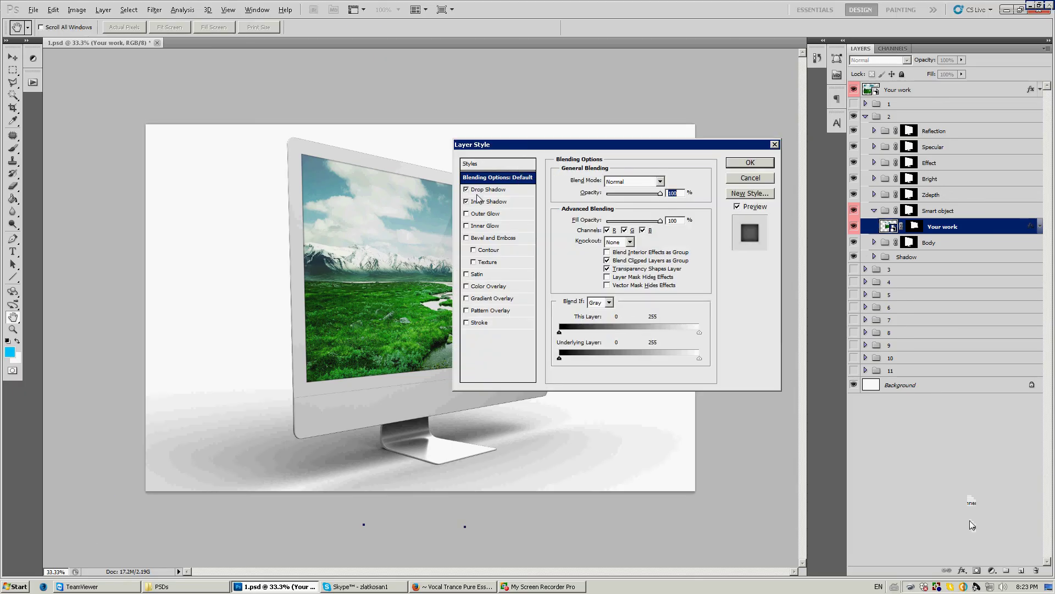
left_click(775, 144)
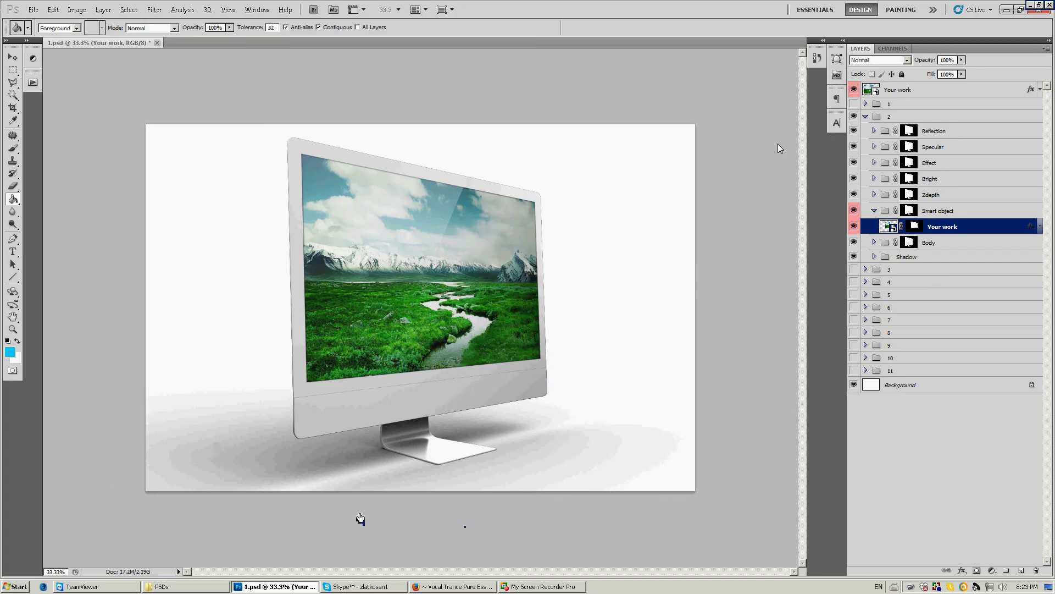
Collapse the Smart object group, expand the Body group and set the lightness of its Change color 3 adjustment to -100
left_click(873, 211)
left_click(874, 227)
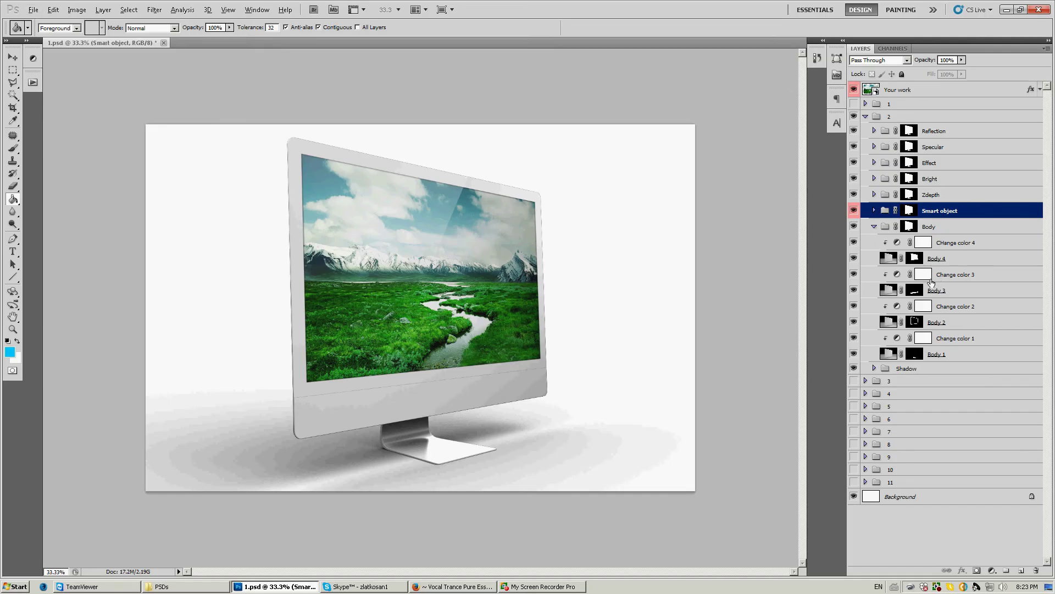
left_click(936, 280)
left_click(32, 58)
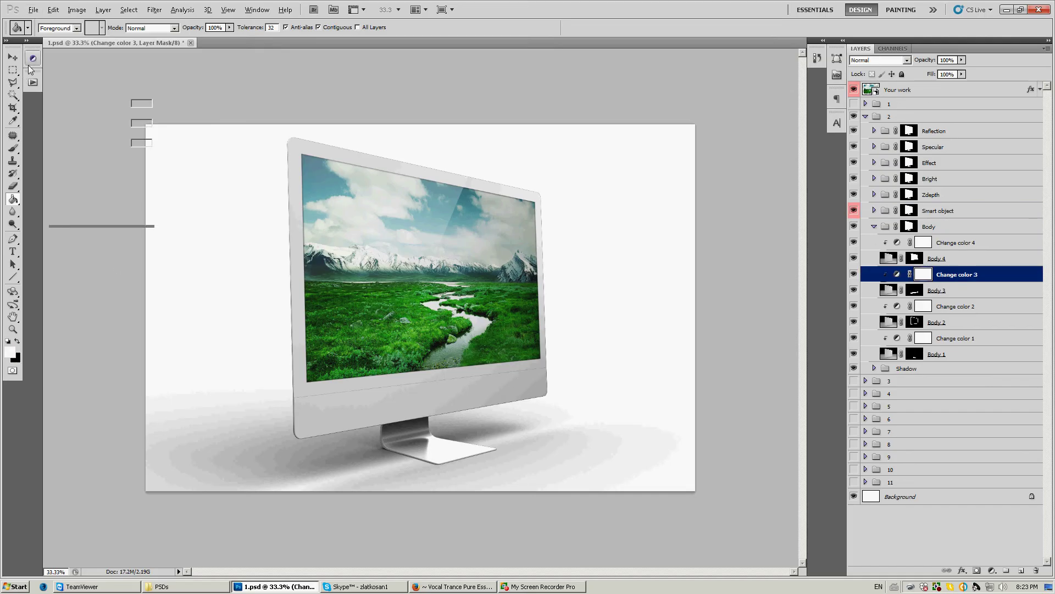
left_click_drag(97, 156, 45, 156)
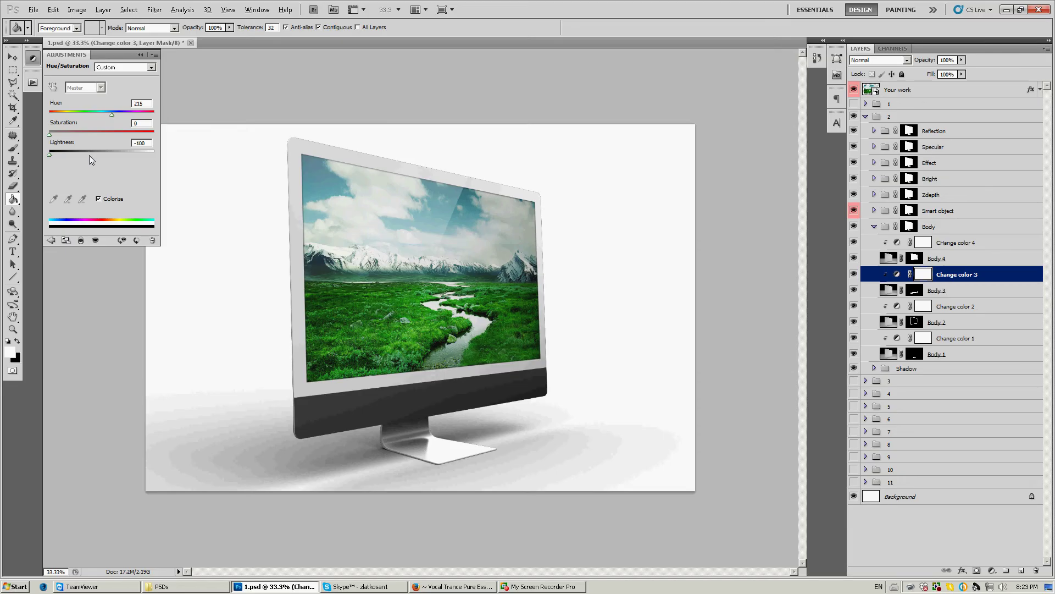
Reduce the Specular group's opacity to 57%
left_click(928, 147)
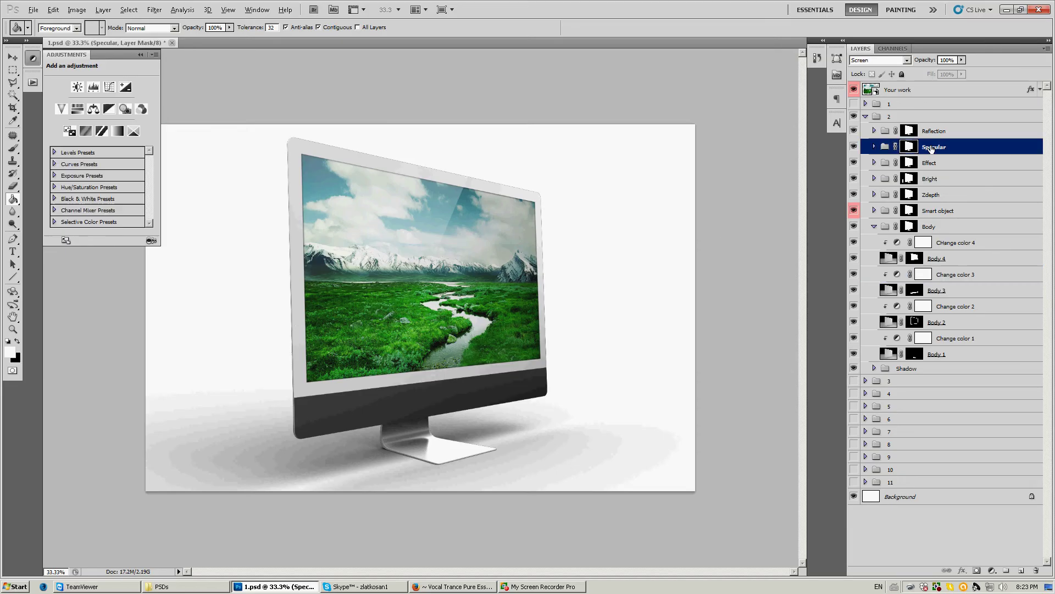
left_click_drag(964, 61, 942, 76)
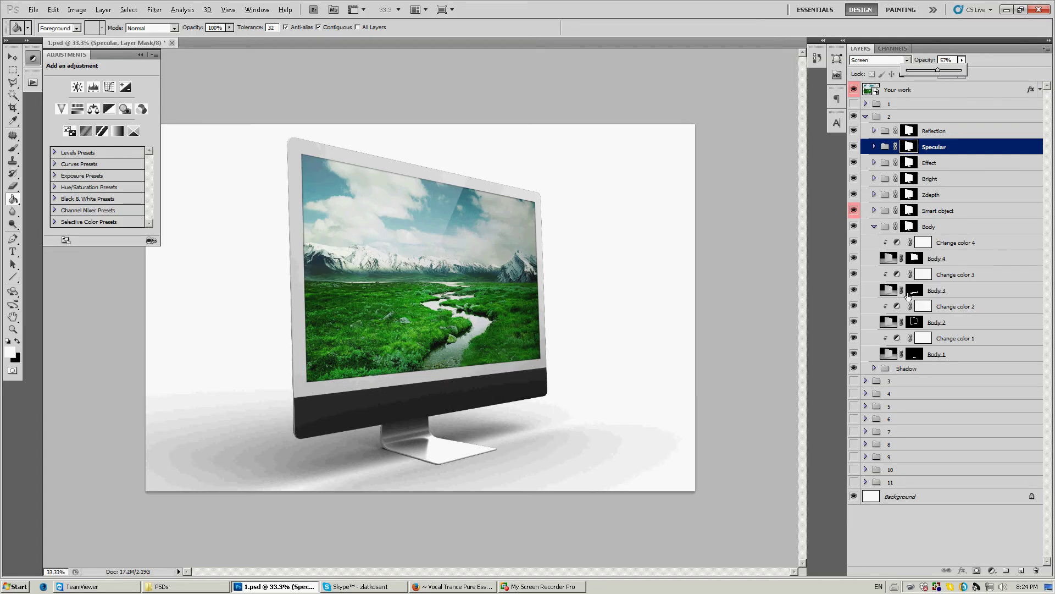
Try tinting the monitor's bezel through Change color 2 with hue 30, saturation 100 and lightness -28, then with hue 0
left_click(934, 308)
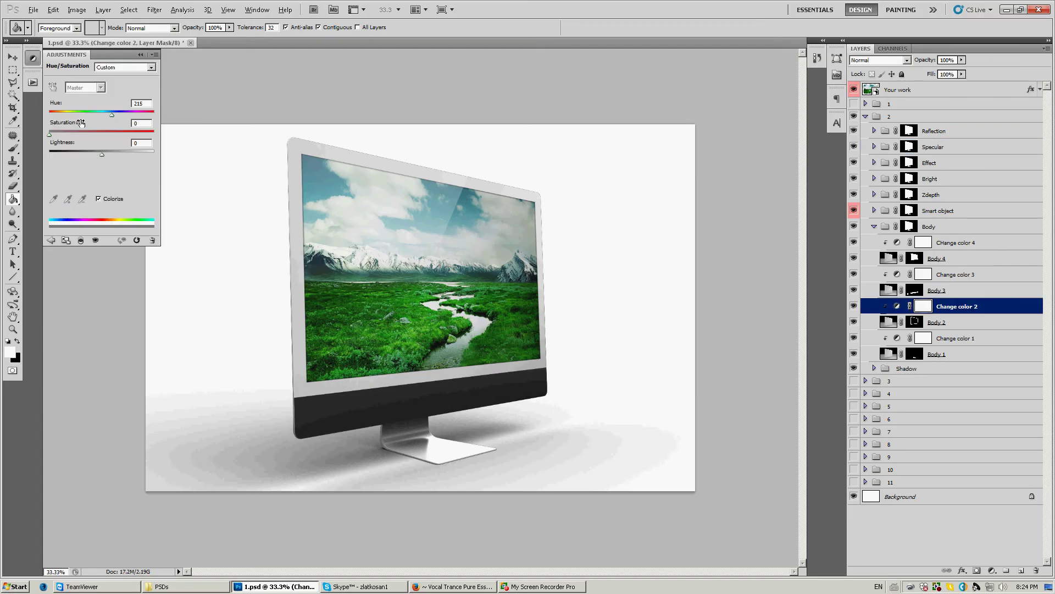
left_click_drag(49, 135, 59, 115)
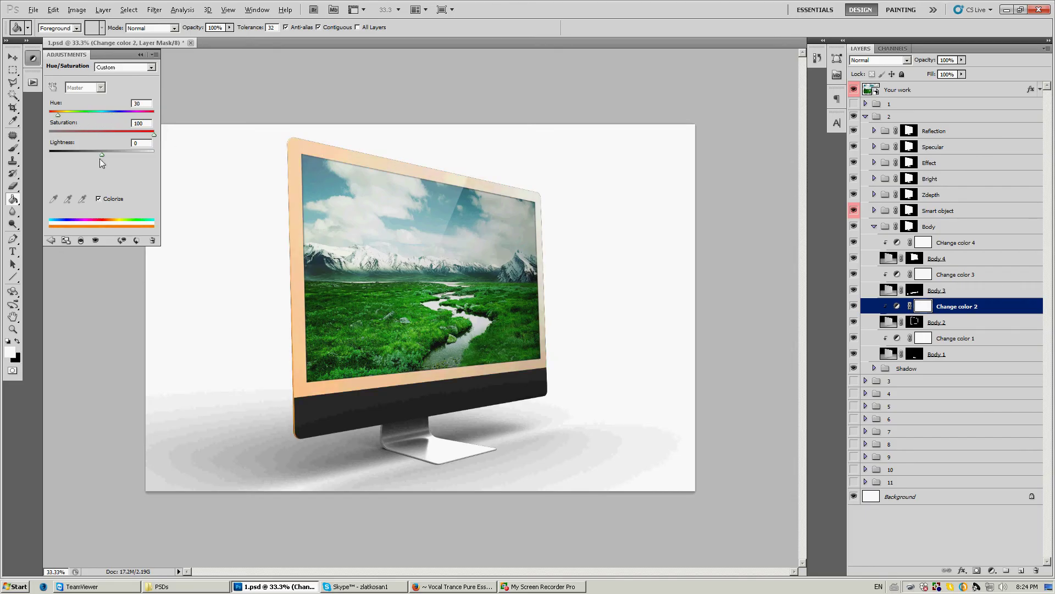
left_click_drag(98, 156, 87, 155)
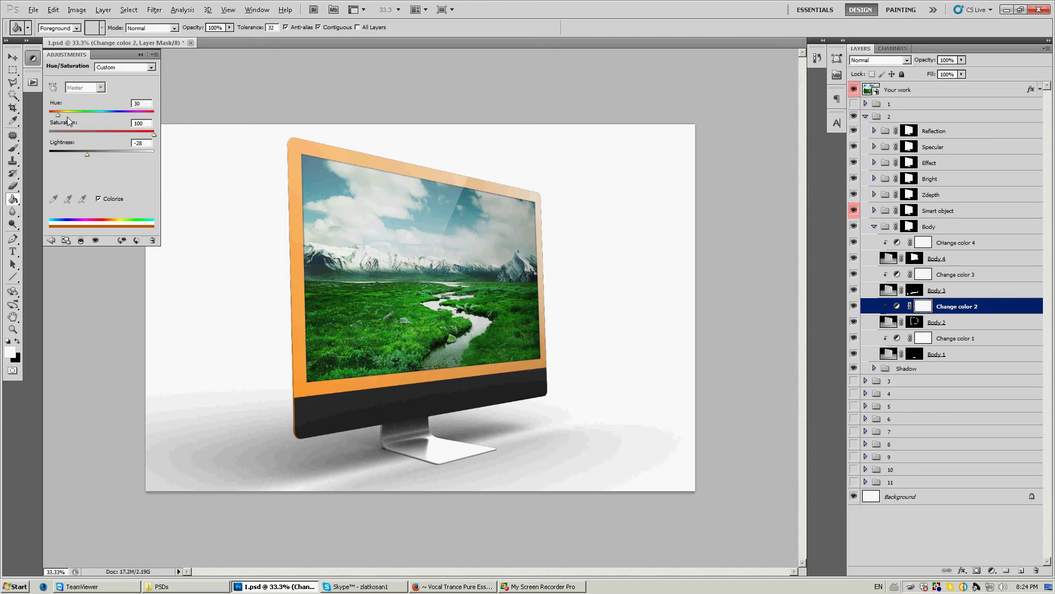
left_click_drag(73, 116, 36, 120)
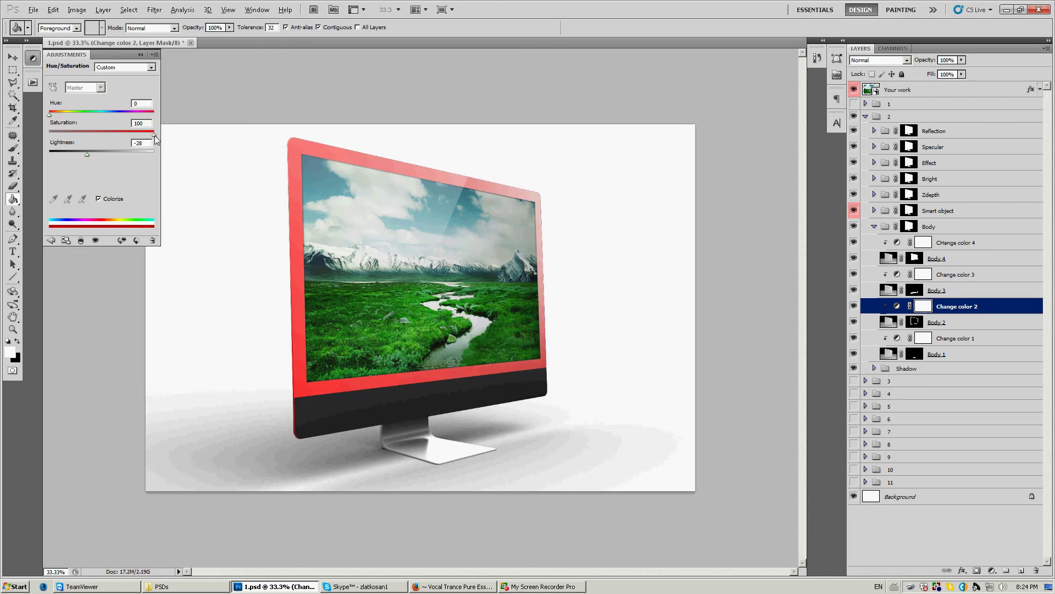
Return Change color 2 to saturation 0 and lightness 0, then darken the bezel with lightness -100
left_click_drag(154, 135, 25, 137)
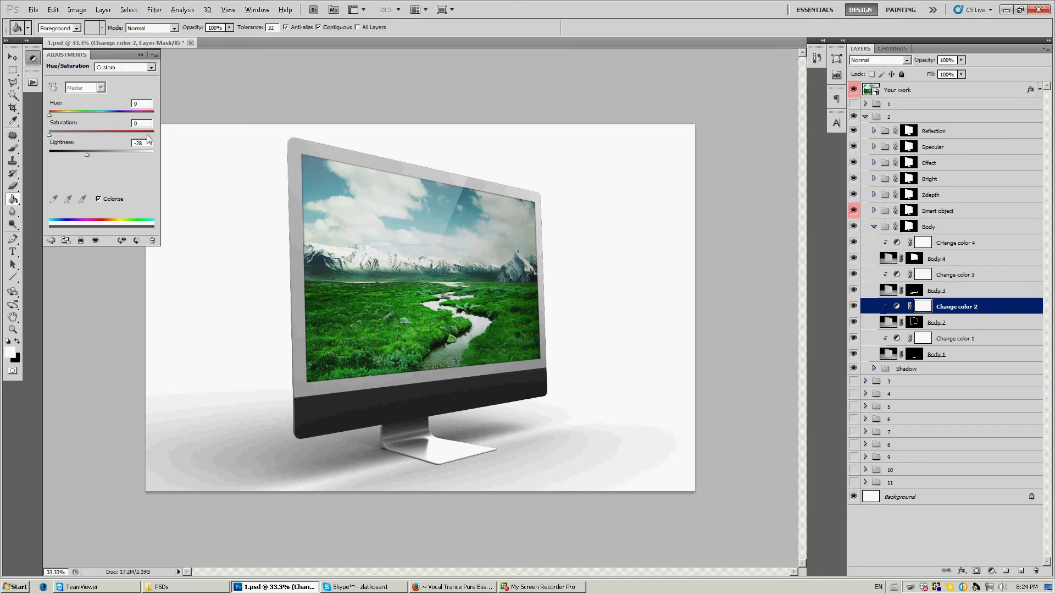
left_click(142, 143)
type("0")
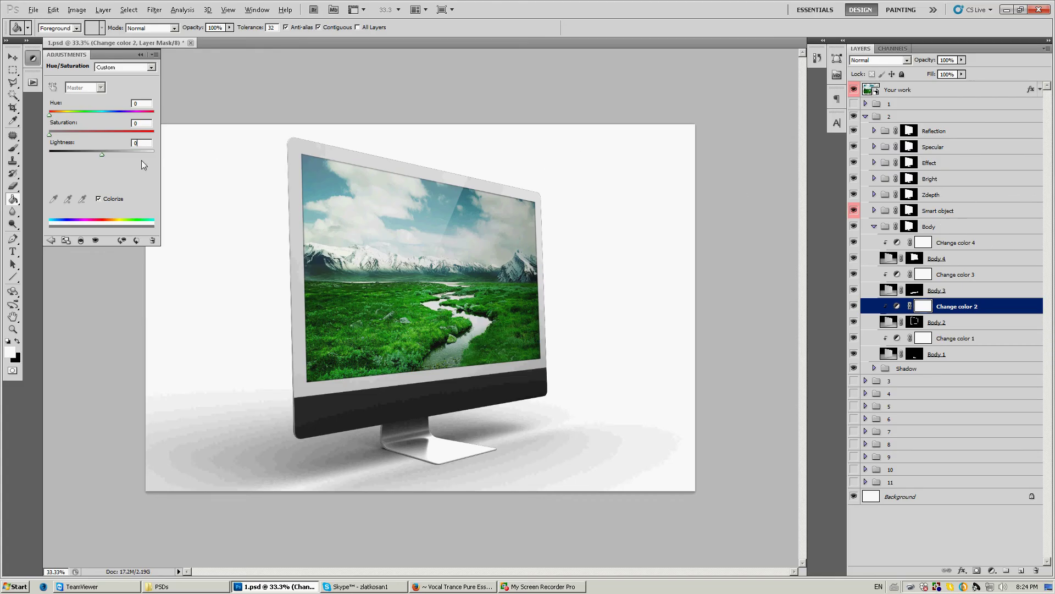
left_click_drag(101, 152, 14, 160)
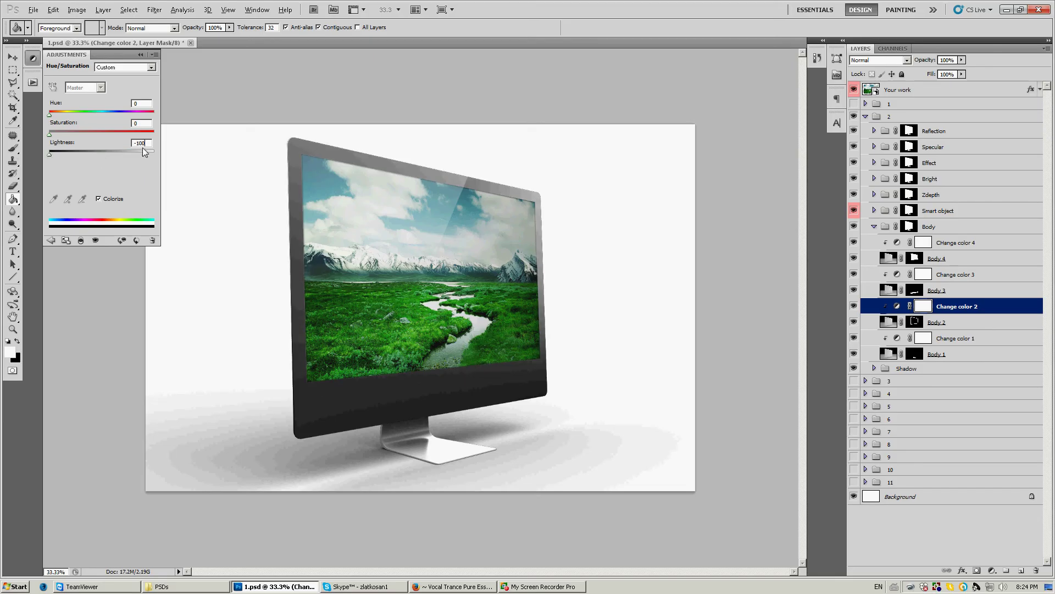
Expand the Bright group, match its layers to the Body layers and adjust the opacity of Bright 2
left_click(934, 181)
left_click(874, 179)
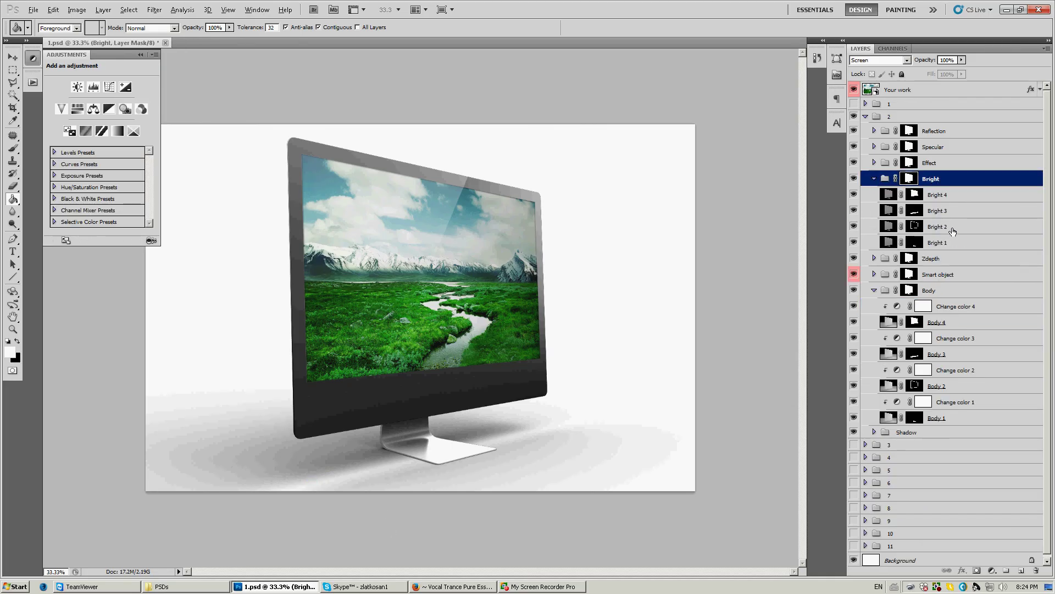
left_click(924, 388)
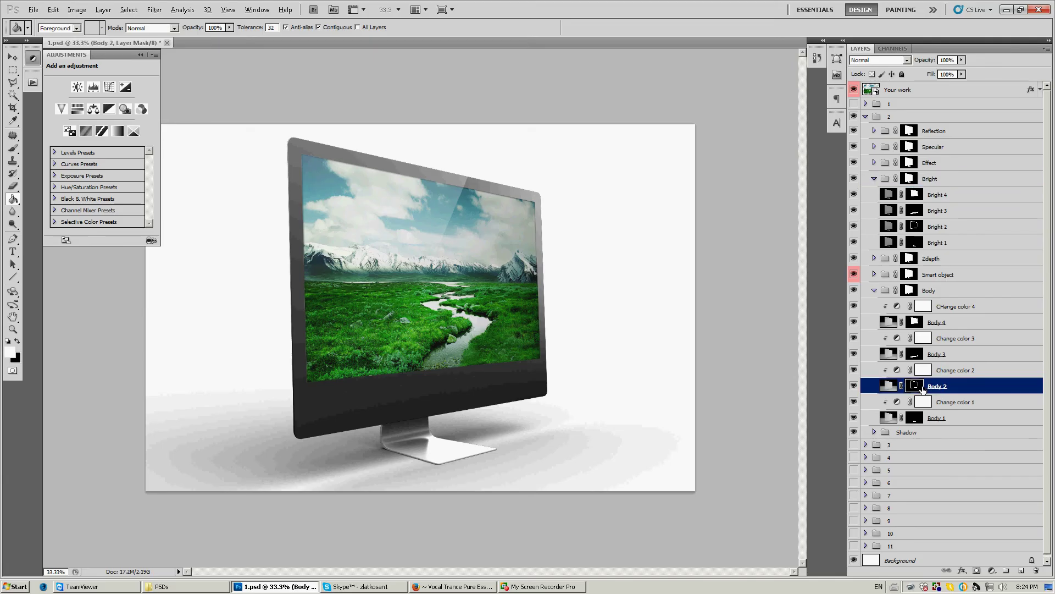
left_click(959, 227)
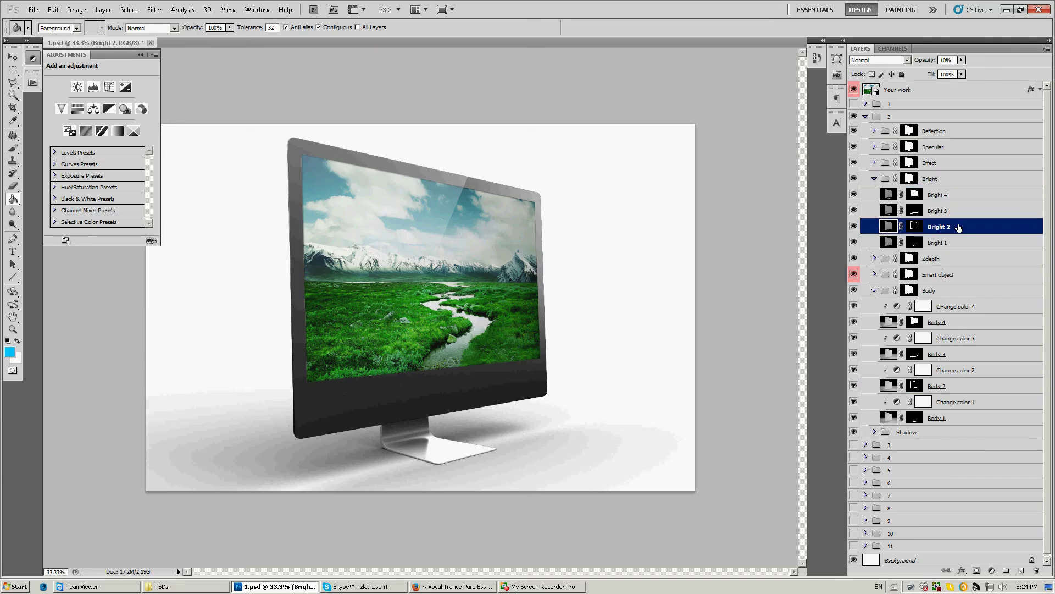
left_click(962, 60)
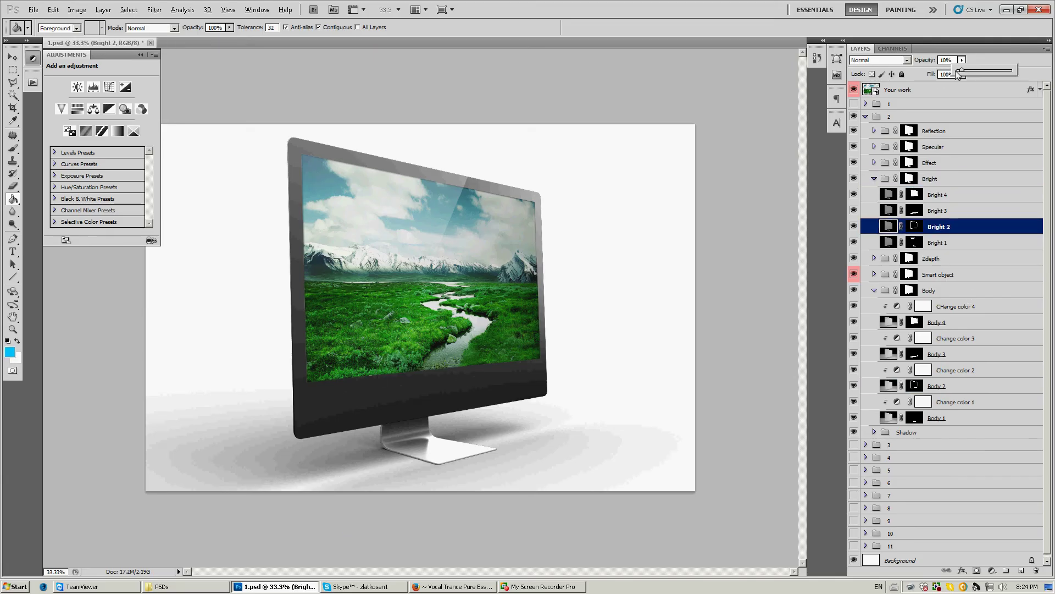
Set the lightness of the Change color 2 adjustment to +1
left_click(956, 369)
left_click_drag(58, 153, 101, 161)
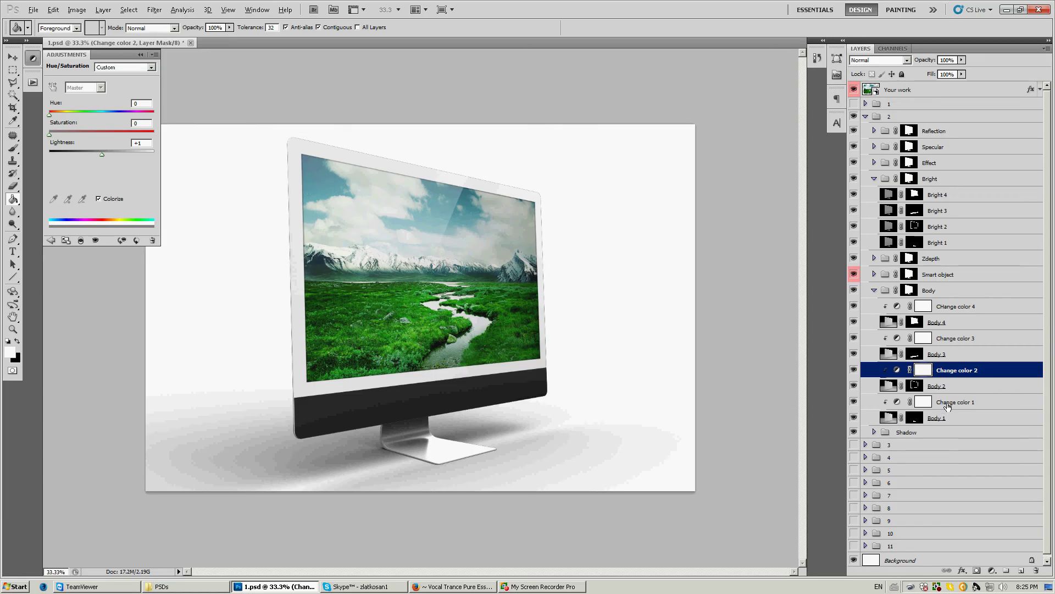
Set the opacity of the Bright 1 layer in the Bright group to 100%
left_click(943, 241)
left_click(962, 60)
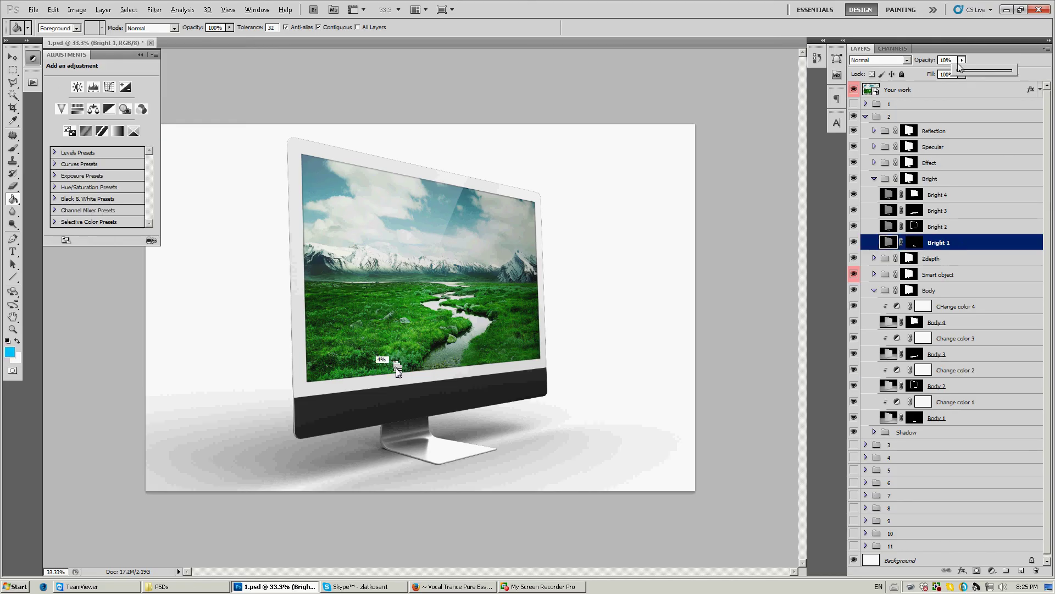
left_click_drag(963, 70, 1037, 74)
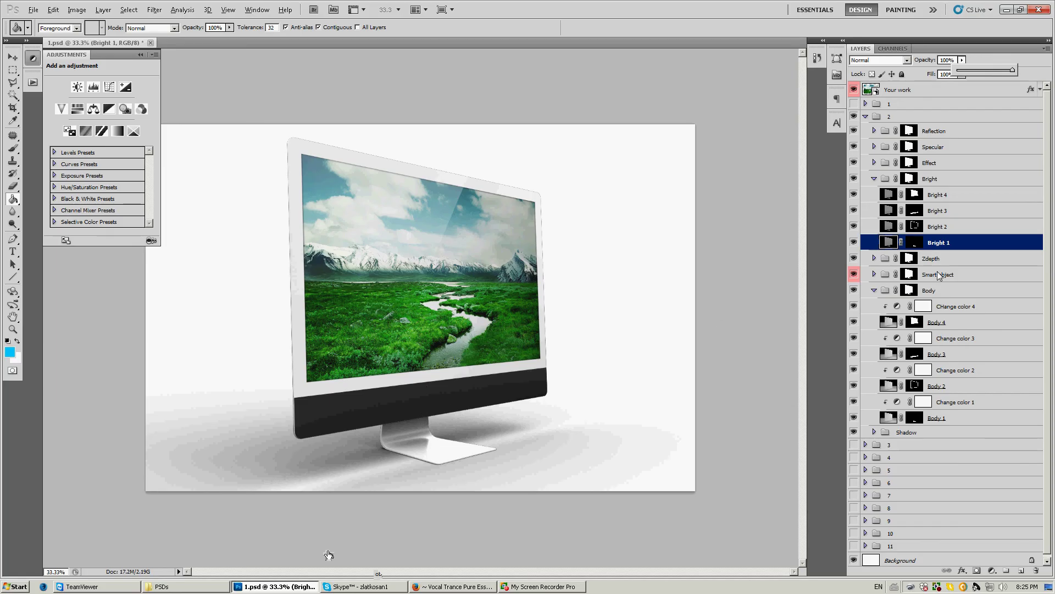
Collapse the Bright and Body groups and expand the Shadow group
left_click(874, 179)
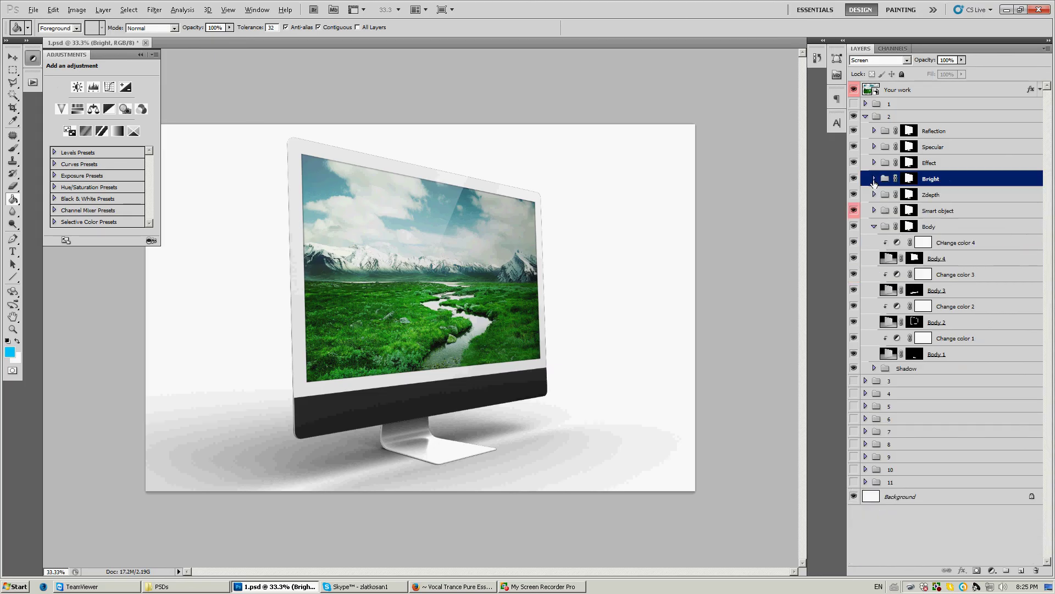
left_click(874, 226)
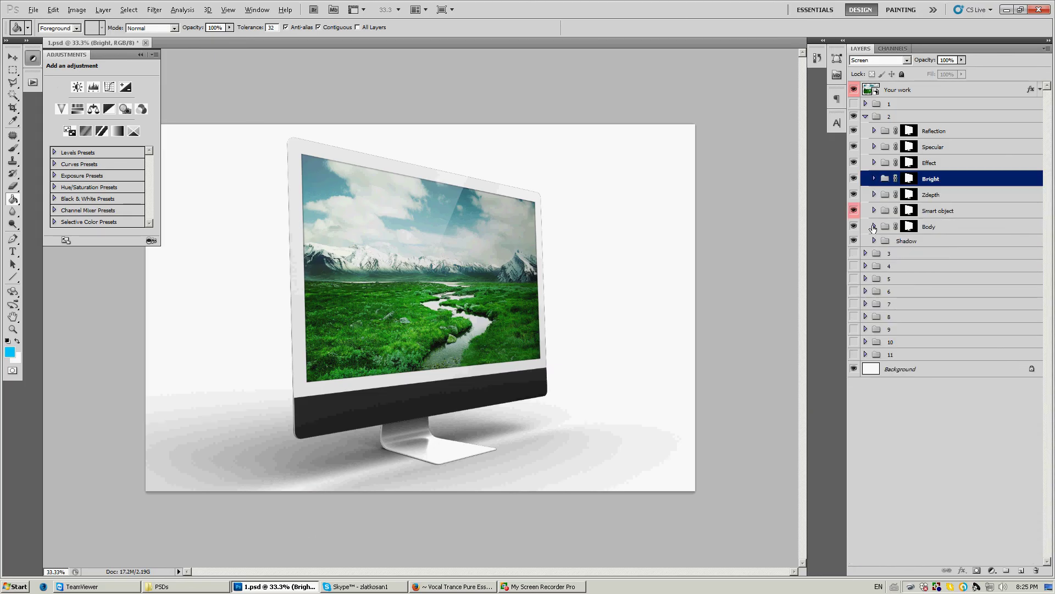
left_click(874, 241)
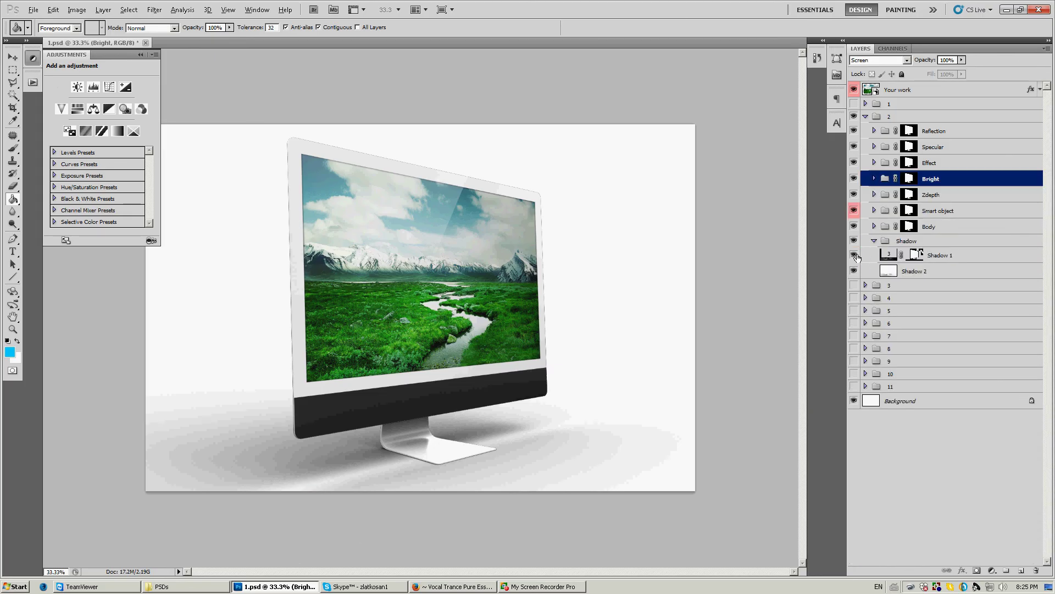
Examine the monitor's edges and stand up close, toggle the Shadow 1 layer's visibility to compare, and check the Shadow 2 layer
scroll(256, 135, "up", 1)
scroll(255, 135, "up", 5)
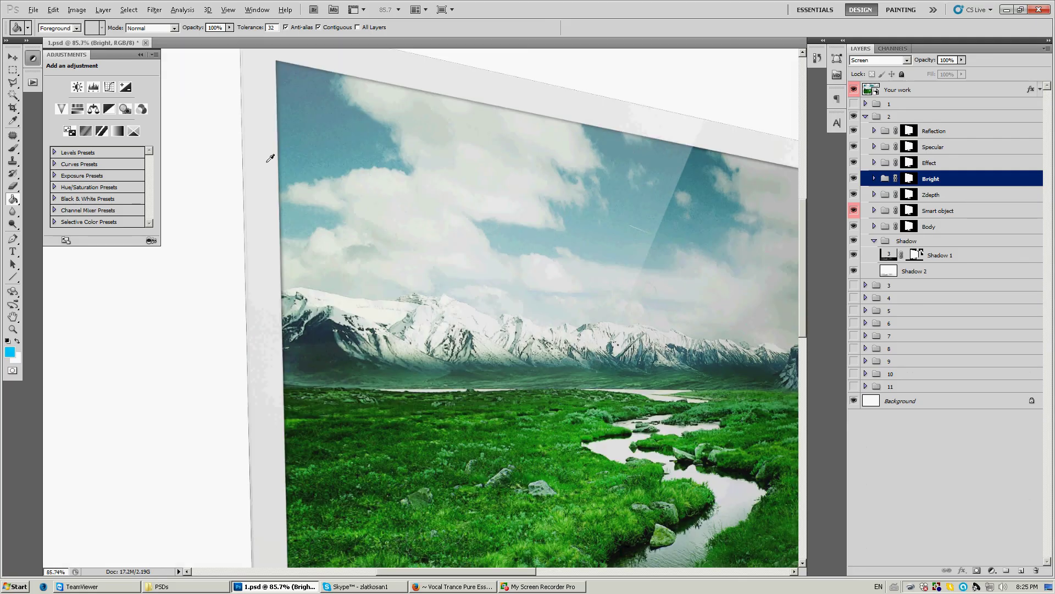
scroll(298, 298, "up", 3)
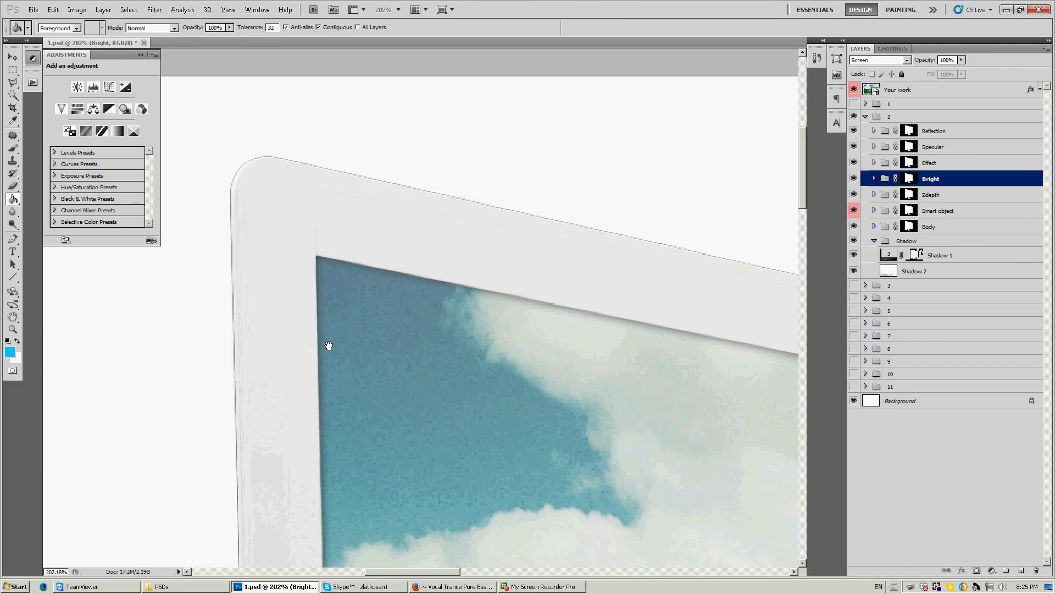
scroll(327, 347, "down", 10)
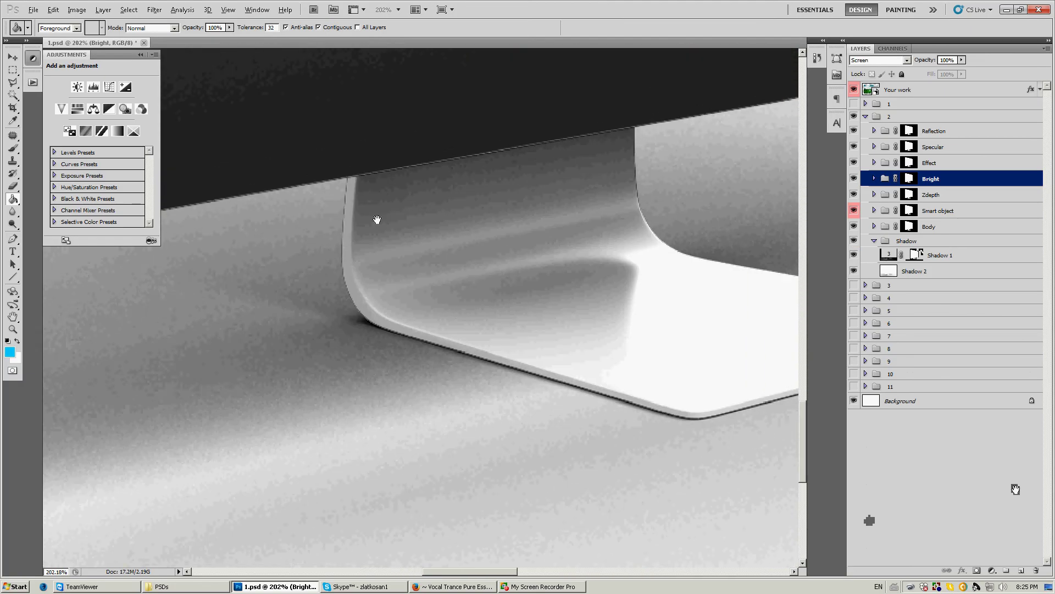
left_click(854, 255)
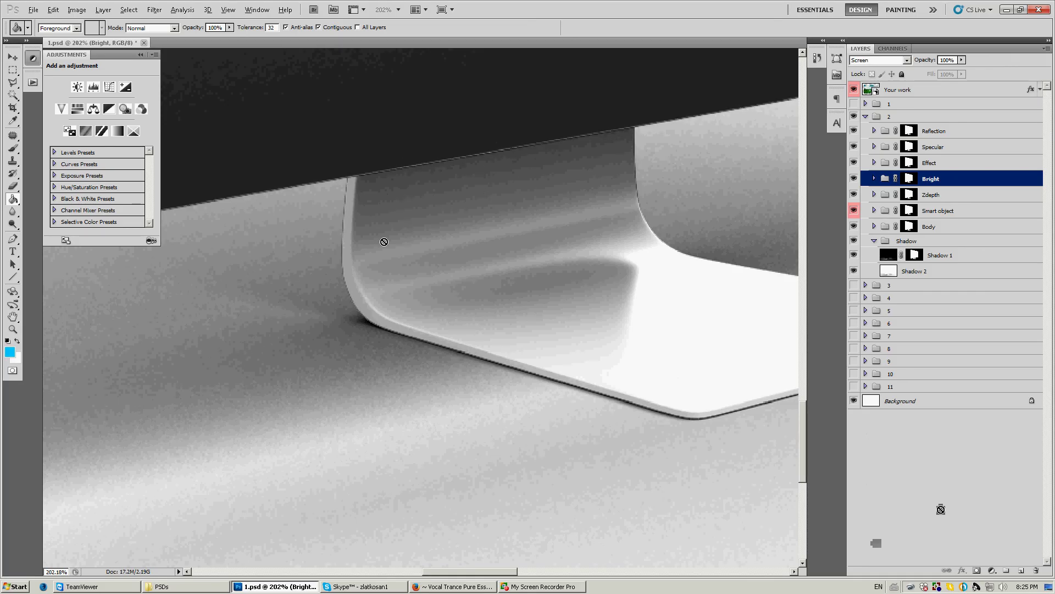
scroll(384, 235, "down", 6)
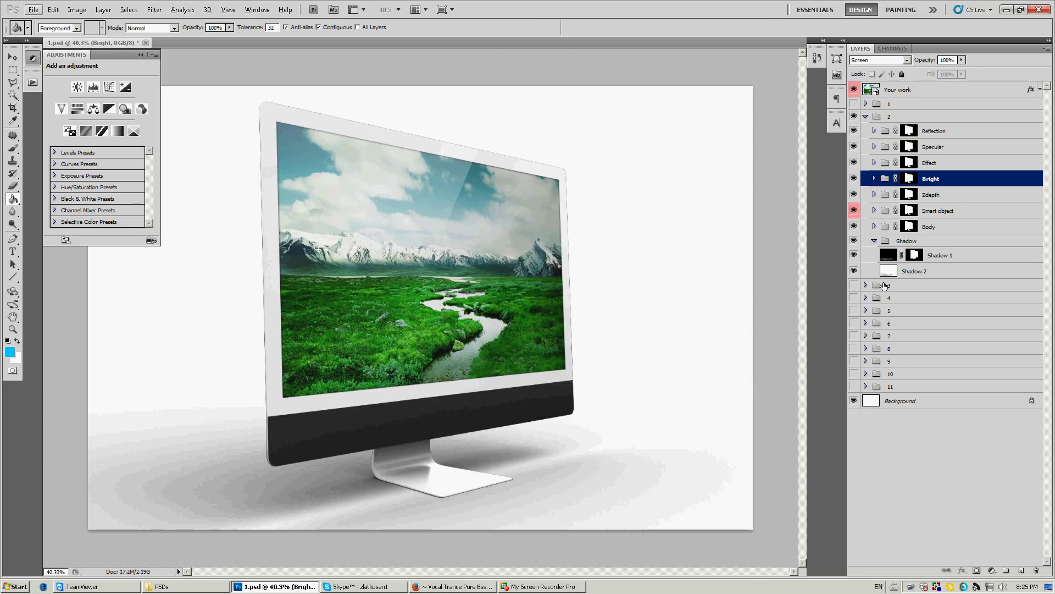
left_click(914, 272)
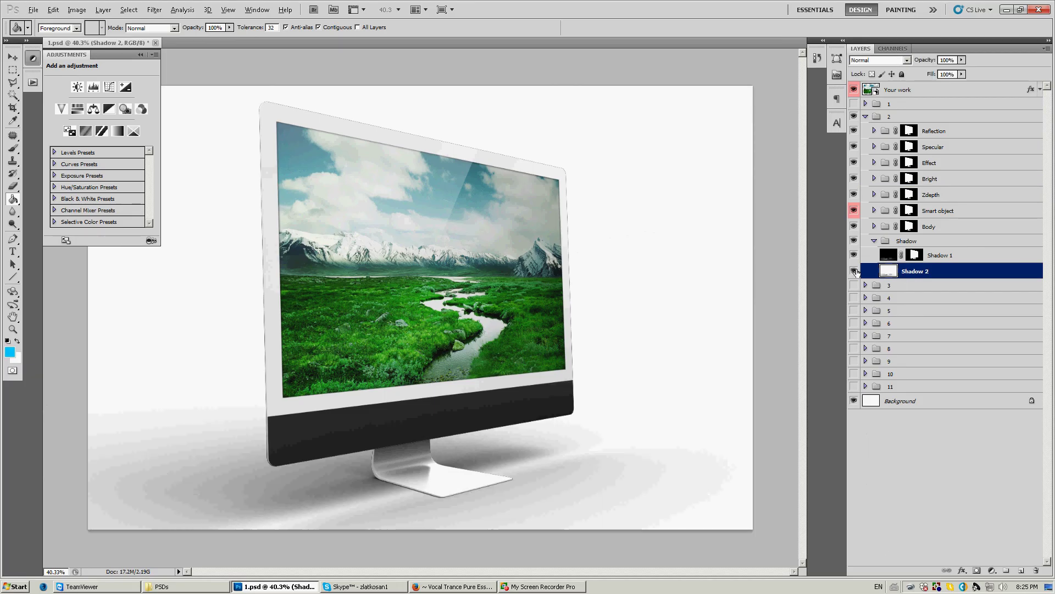
Collapse the Shadow group and group 2, and close the adjustment settings
left_click(874, 241)
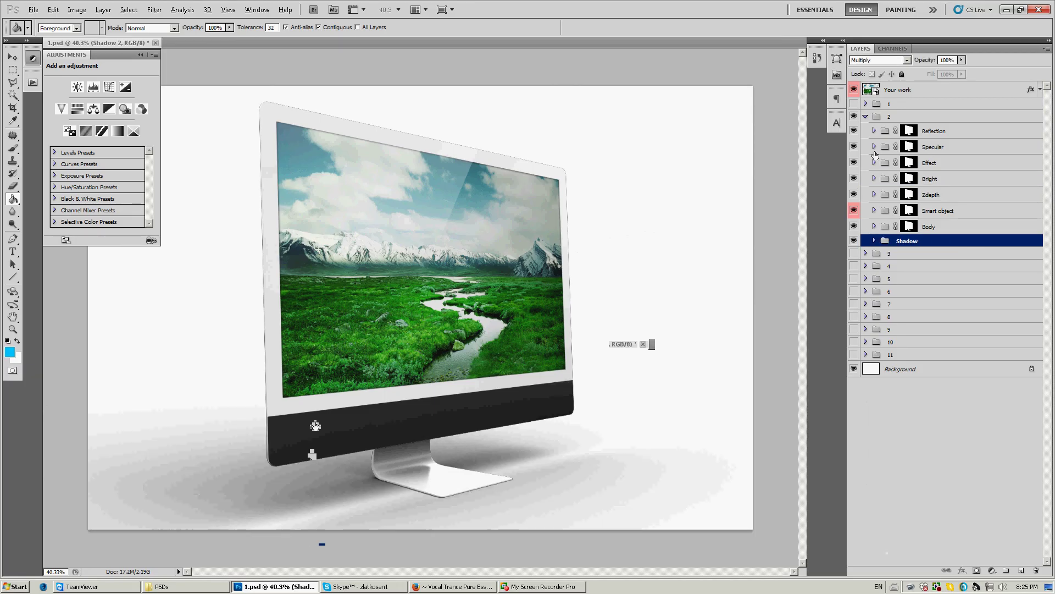
left_click(866, 116)
scroll(879, 476, "down", 1)
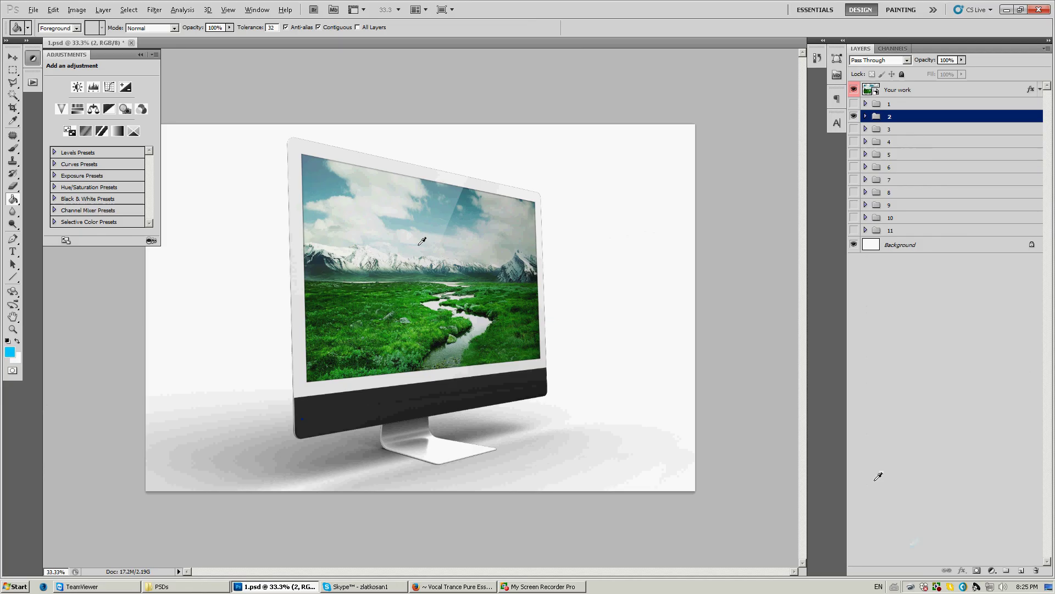
left_click(33, 58)
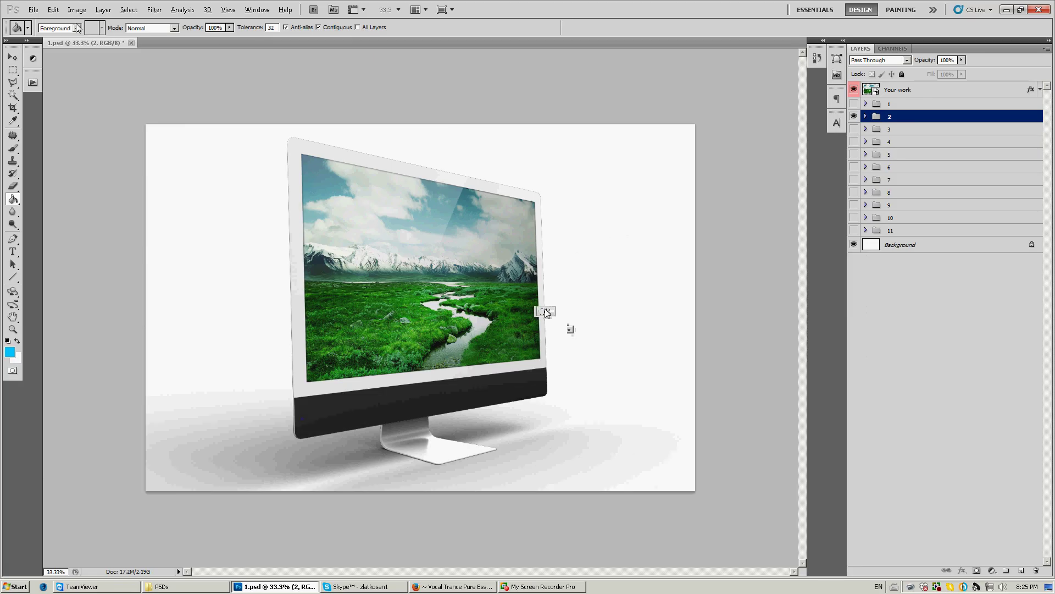
Scale the whole of group 2 down proportionally about its centre to about 61% and switch to the Move tool
left_click(53, 9)
left_click(72, 199)
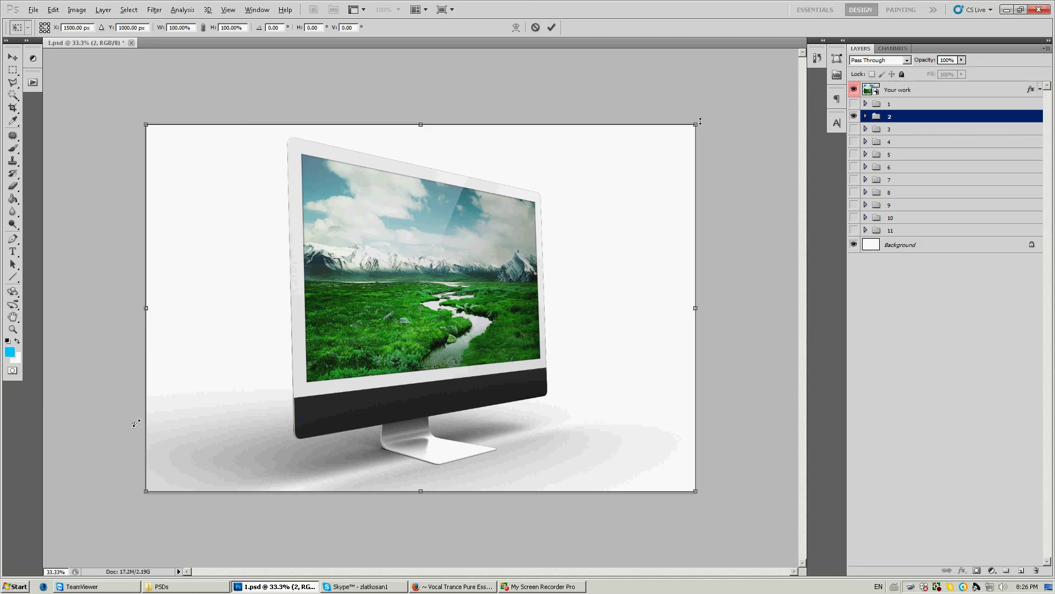
left_click_drag(700, 121, 585, 183)
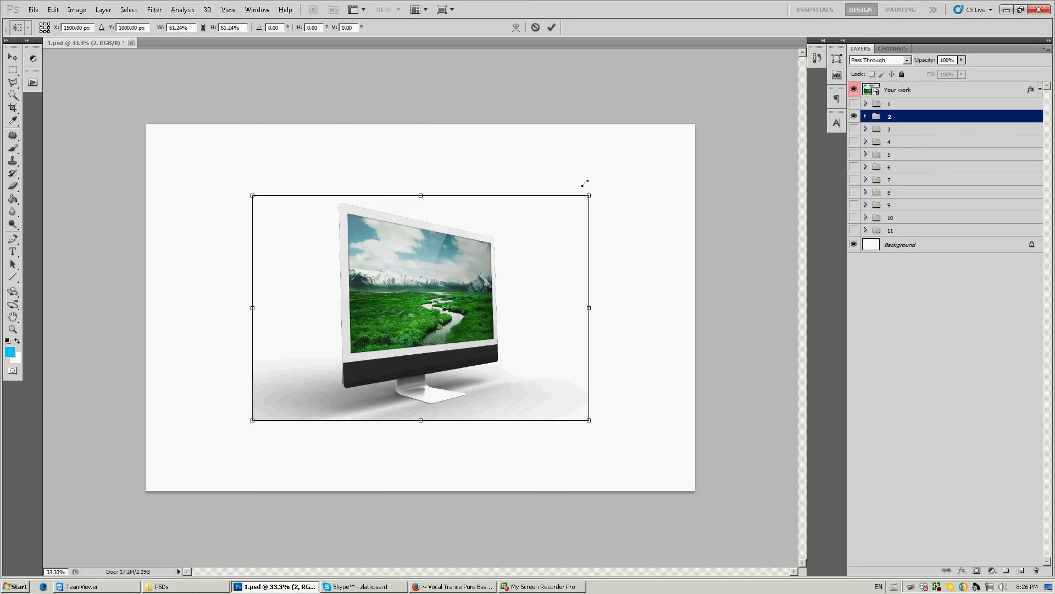
key("Return")
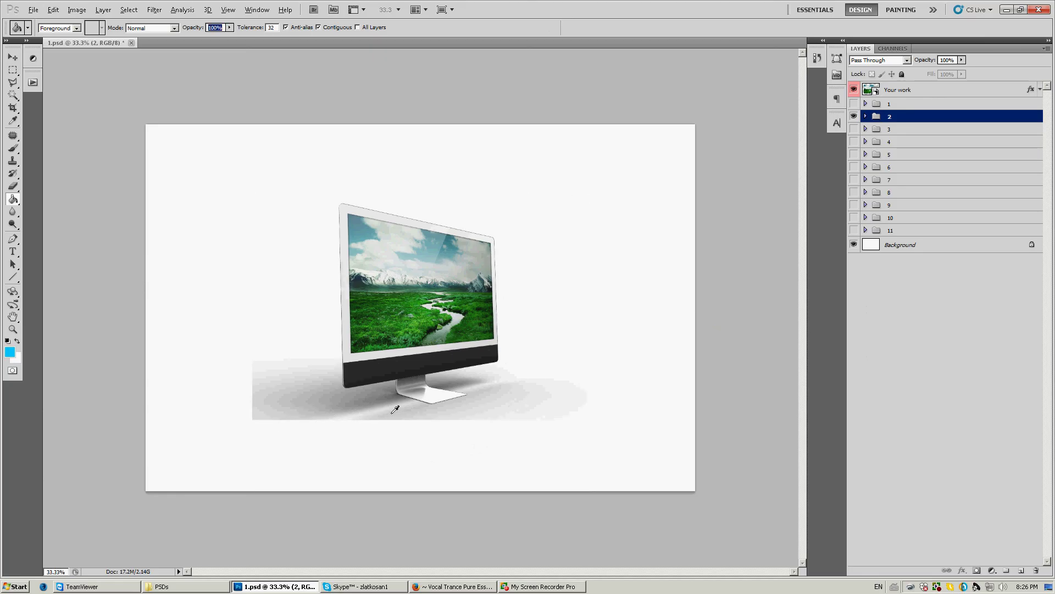
key("v")
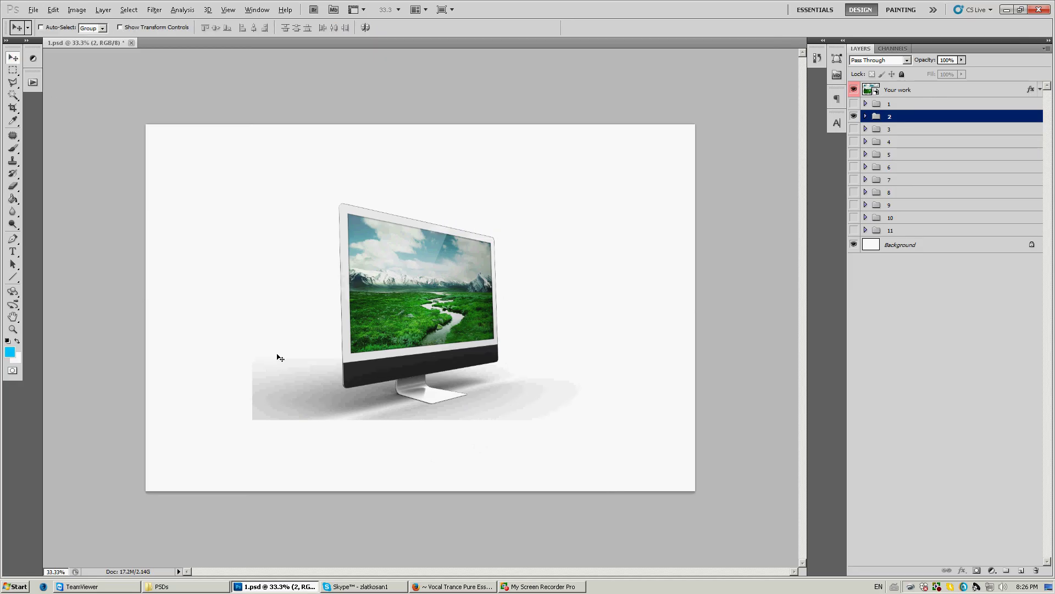
Expand group 2 and its Shadow group, and select the Shadow 2 layer
key("ctrl+plus")
scroll(445, 434, "up", 1)
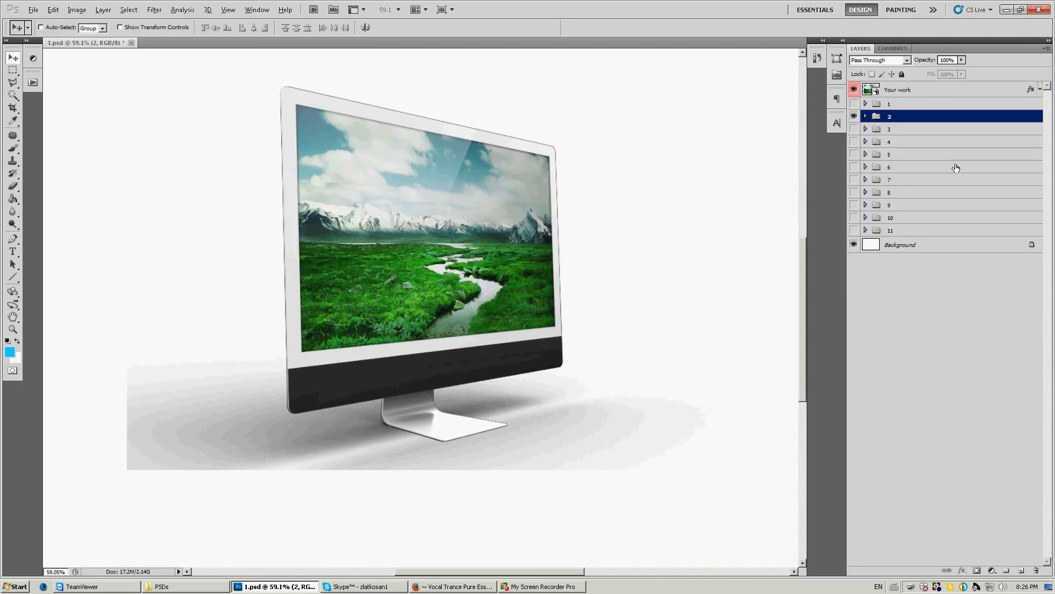
left_click(865, 116)
left_click(874, 240)
left_click(915, 272)
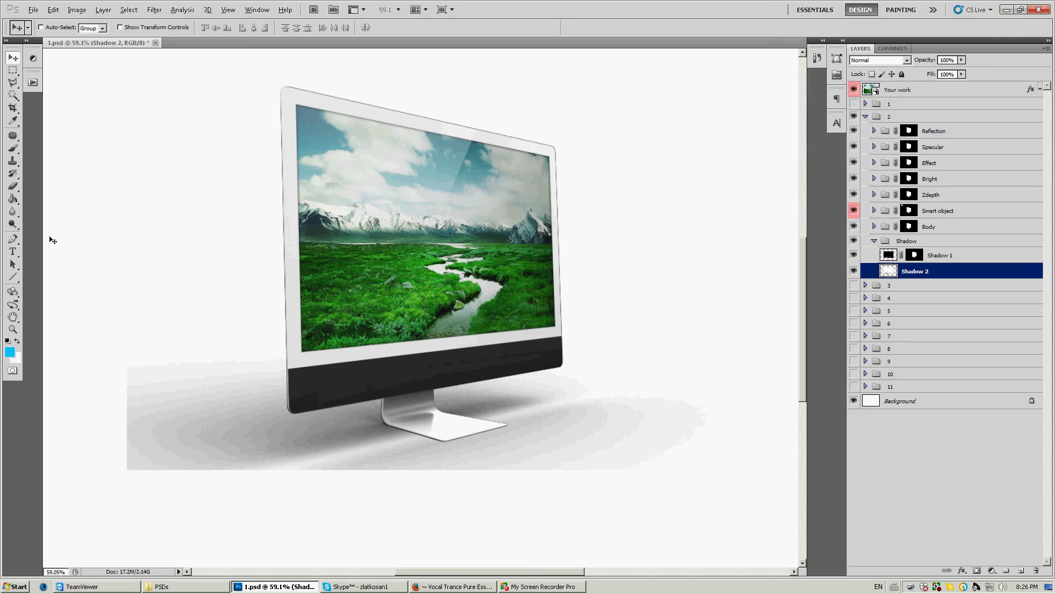
Erase the hard outer edges of the floor shadow on the Shadow 2 layer with the Eraser at 100% opacity
key("e")
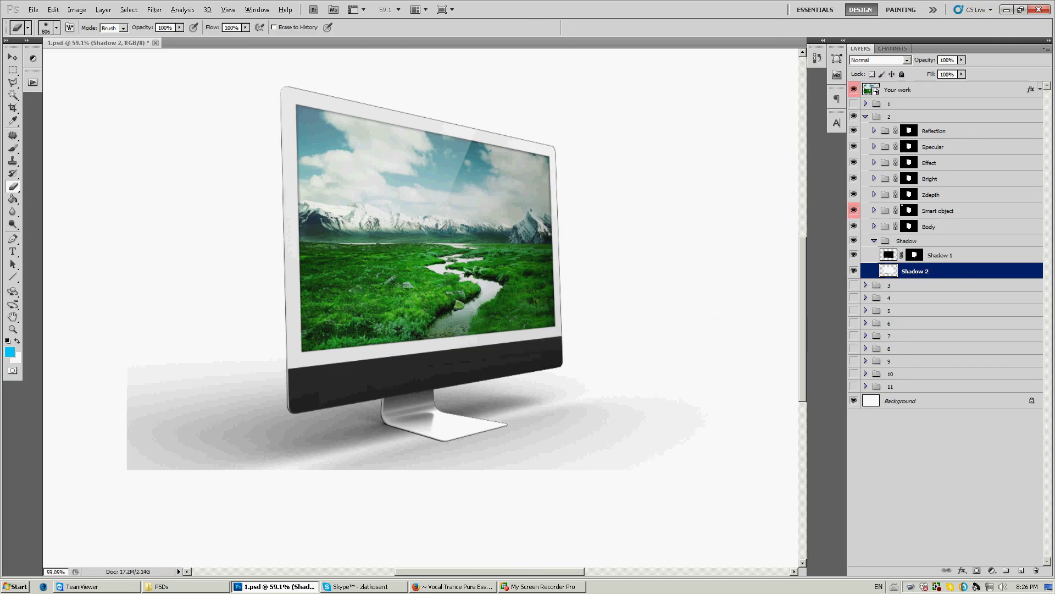
left_click_drag(181, 418, 146, 459)
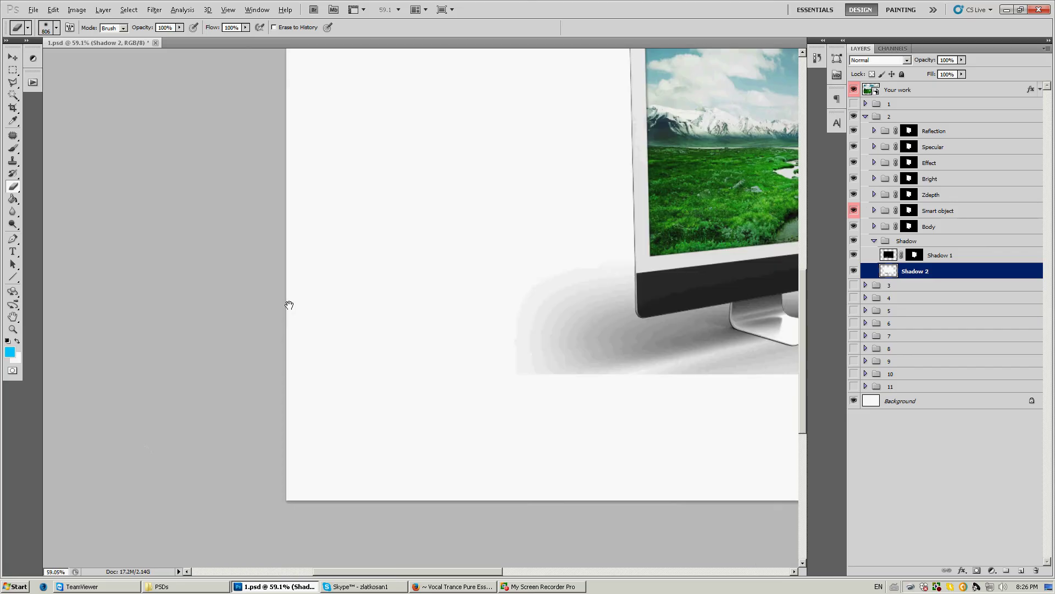
mouse_move(287, 302)
left_mouse_down()
mouse_move(203, 346)
mouse_move(247, 388)
mouse_move(214, 383)
left_mouse_up()
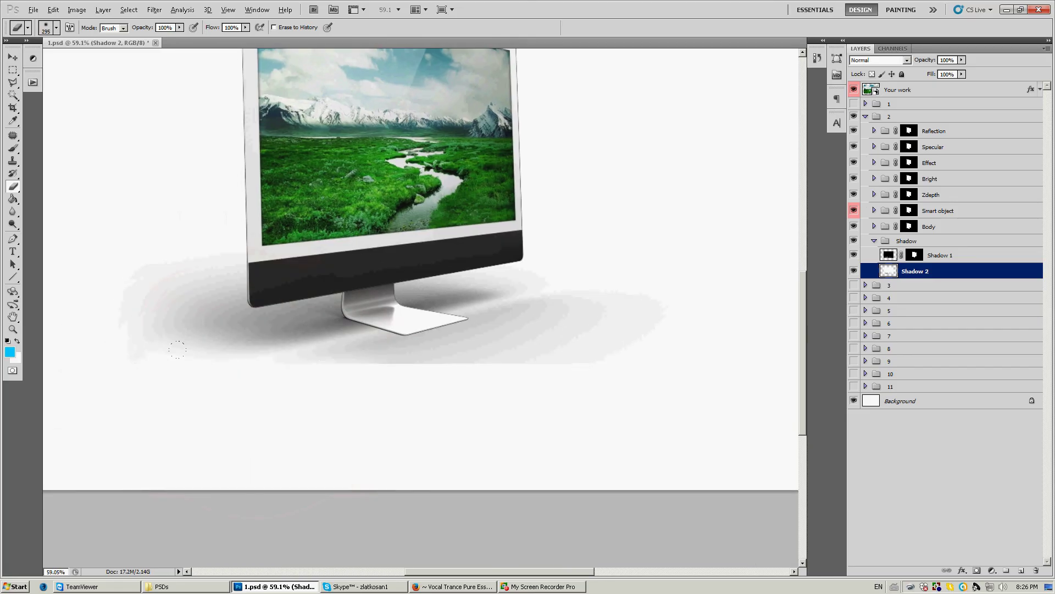
left_click_drag(143, 371, 162, 381)
mouse_move(264, 335)
left_mouse_down()
mouse_move(538, 338)
mouse_move(638, 325)
left_mouse_up()
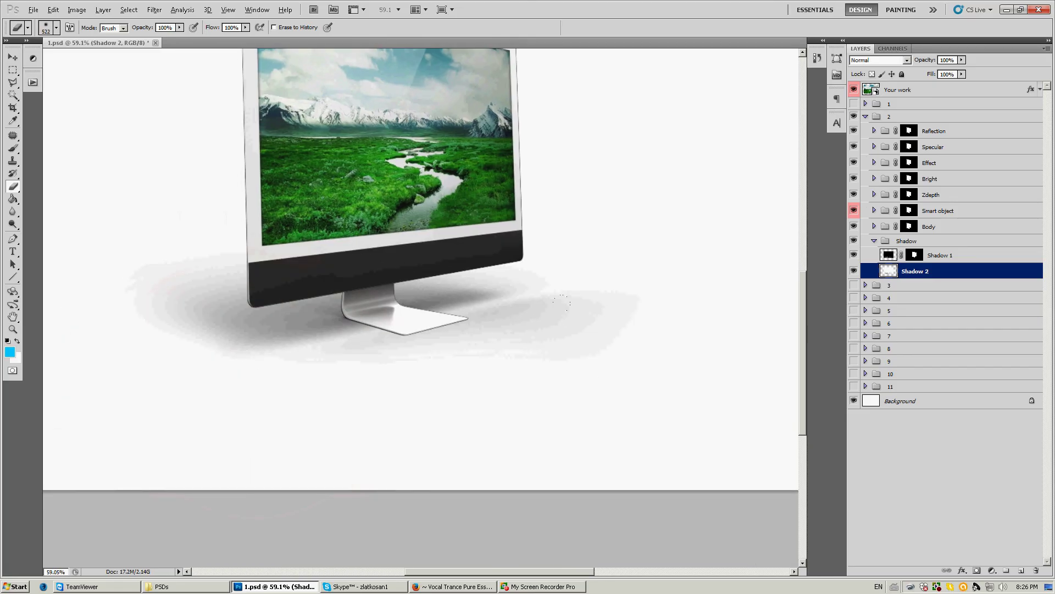
left_click_drag(268, 377, 321, 434)
left_click_drag(143, 364, 351, 418)
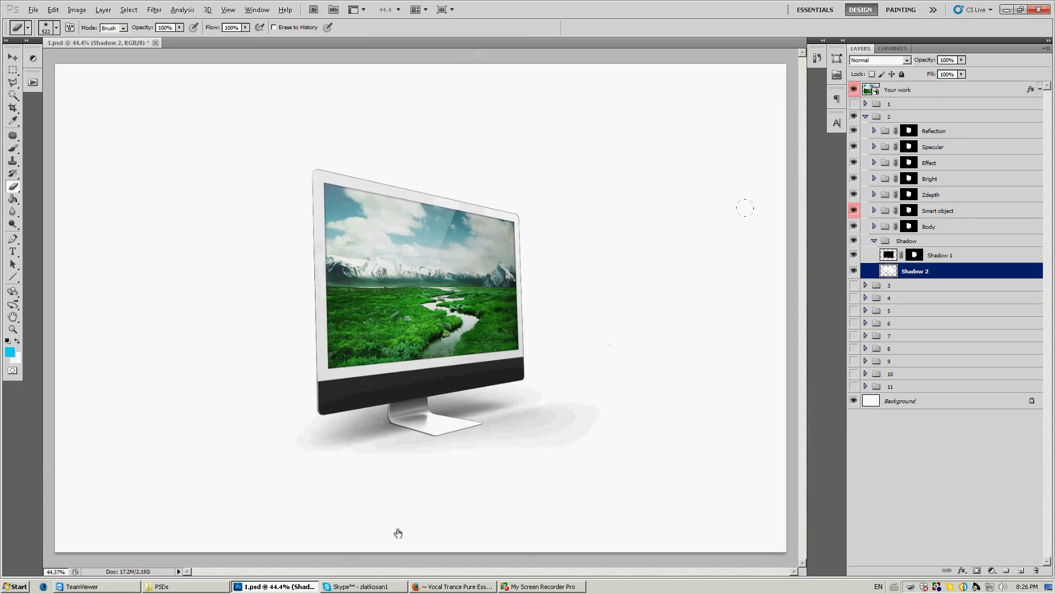
Erase the dark floor shadow below the monitor's left side, and collapse the Shadow group and group 2
mouse_move(285, 409)
left_mouse_down()
mouse_move(262, 419)
mouse_move(566, 332)
mouse_move(494, 407)
mouse_move(462, 407)
mouse_move(418, 314)
left_mouse_up()
mouse_move(451, 410)
left_mouse_down()
mouse_move(384, 415)
mouse_move(467, 412)
mouse_move(270, 427)
left_mouse_up()
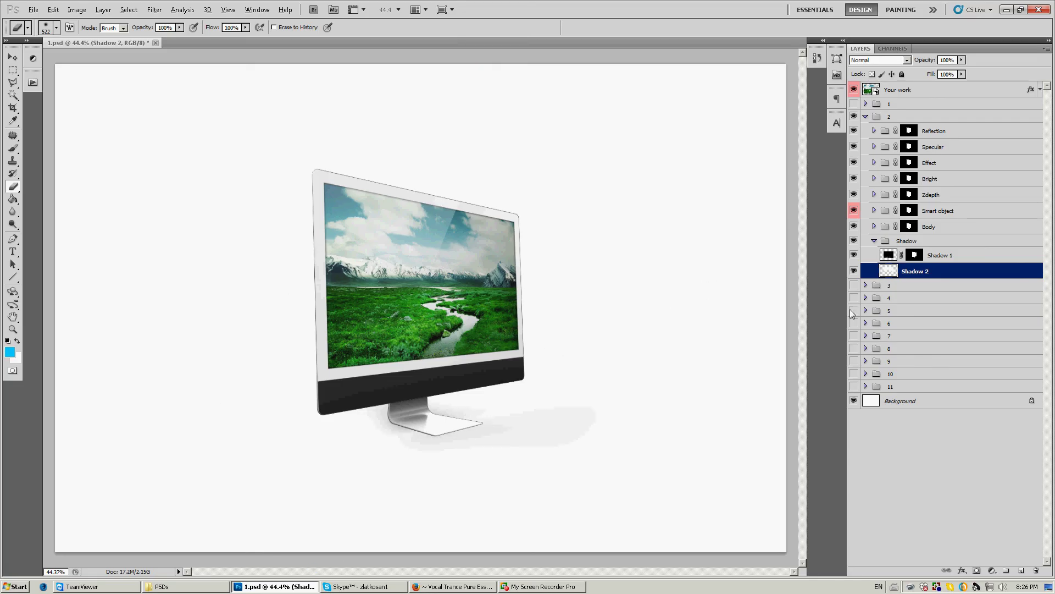
left_click(874, 240)
left_click(866, 116)
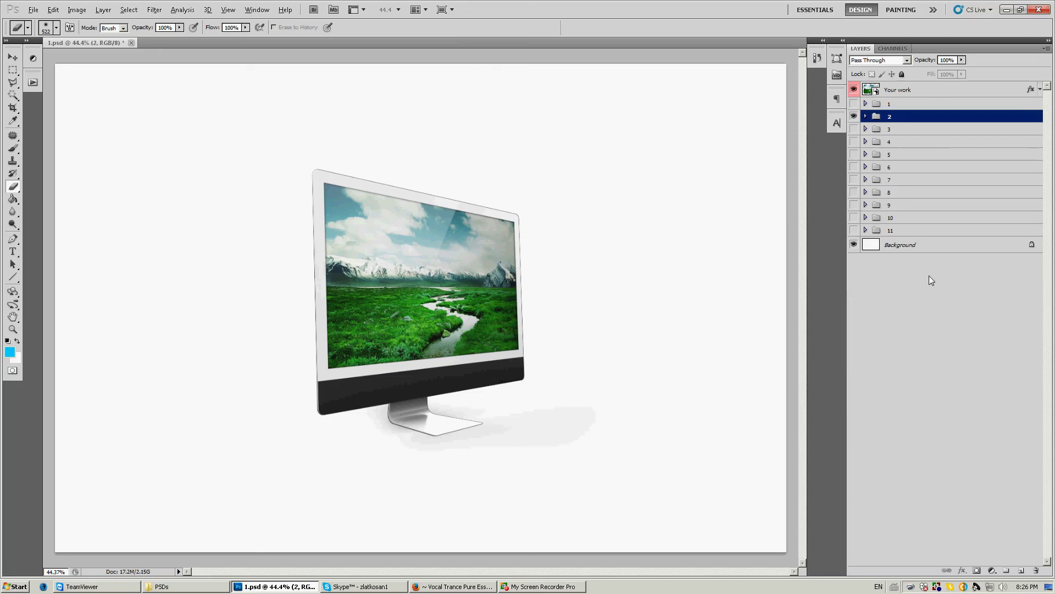
Fill the Background layer with the bright blue foreground colour using the Paint Bucket
left_click(922, 245)
scroll(401, 313, "down", 1)
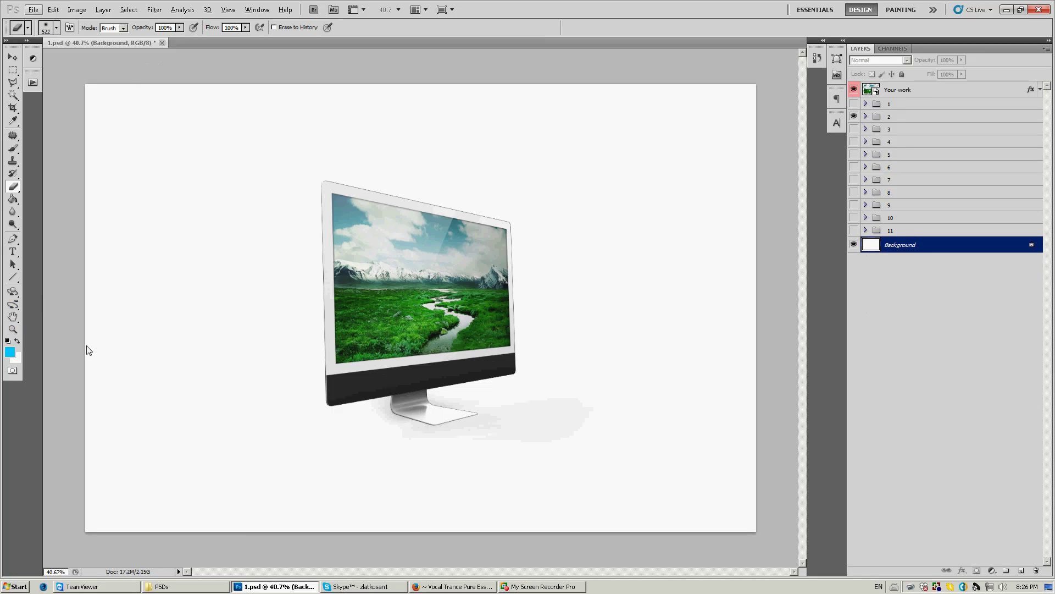
key("g")
left_click(213, 322)
scroll(384, 375, "up", 2)
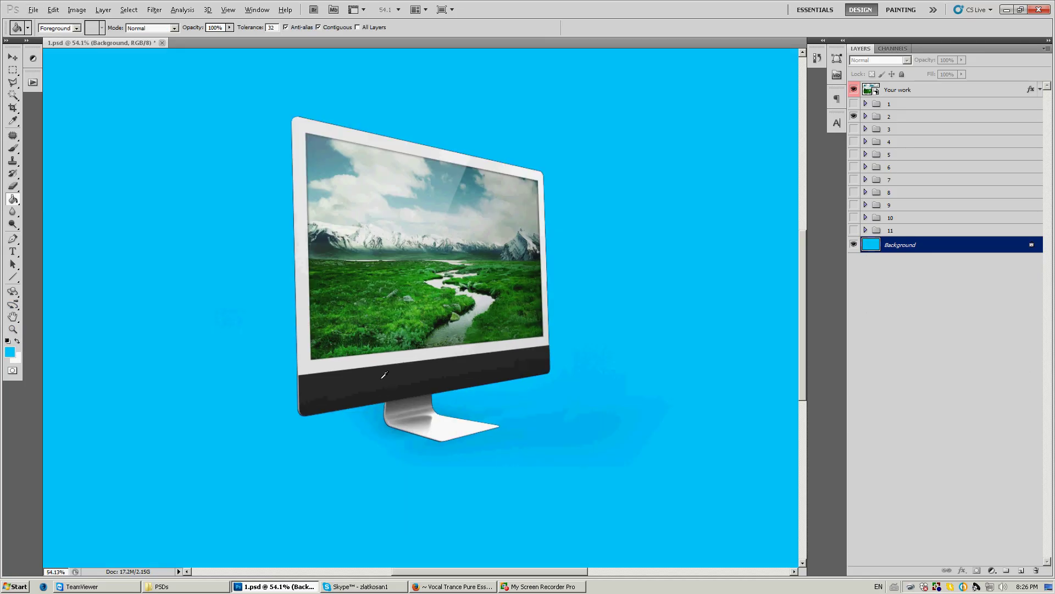
scroll(343, 342, "up", 1)
scroll(522, 298, "down", 2)
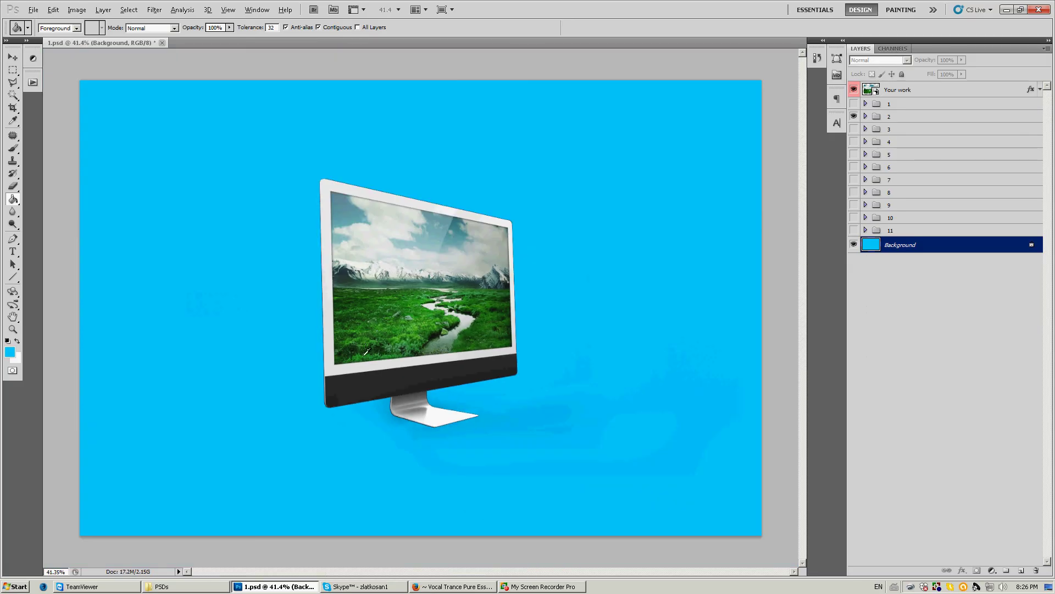